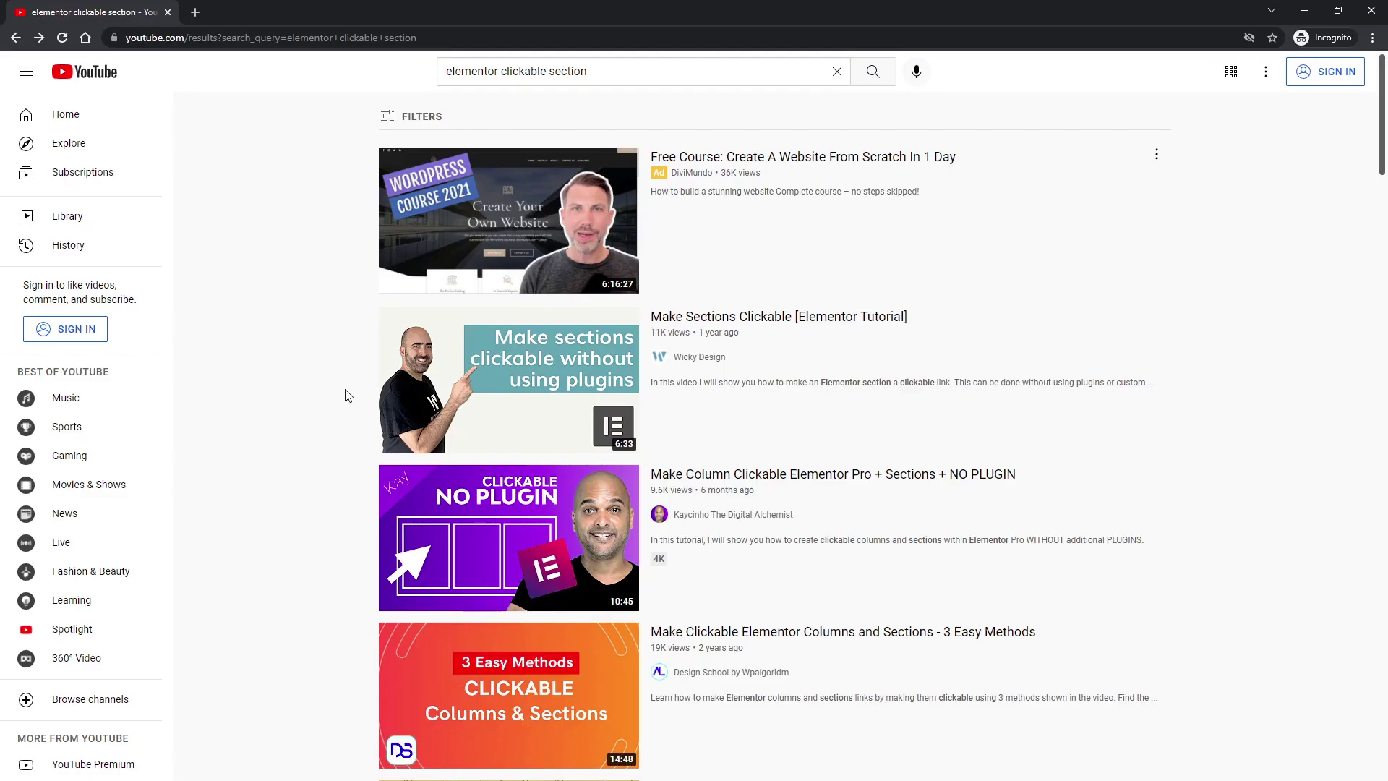
mouse_move(472, 398)
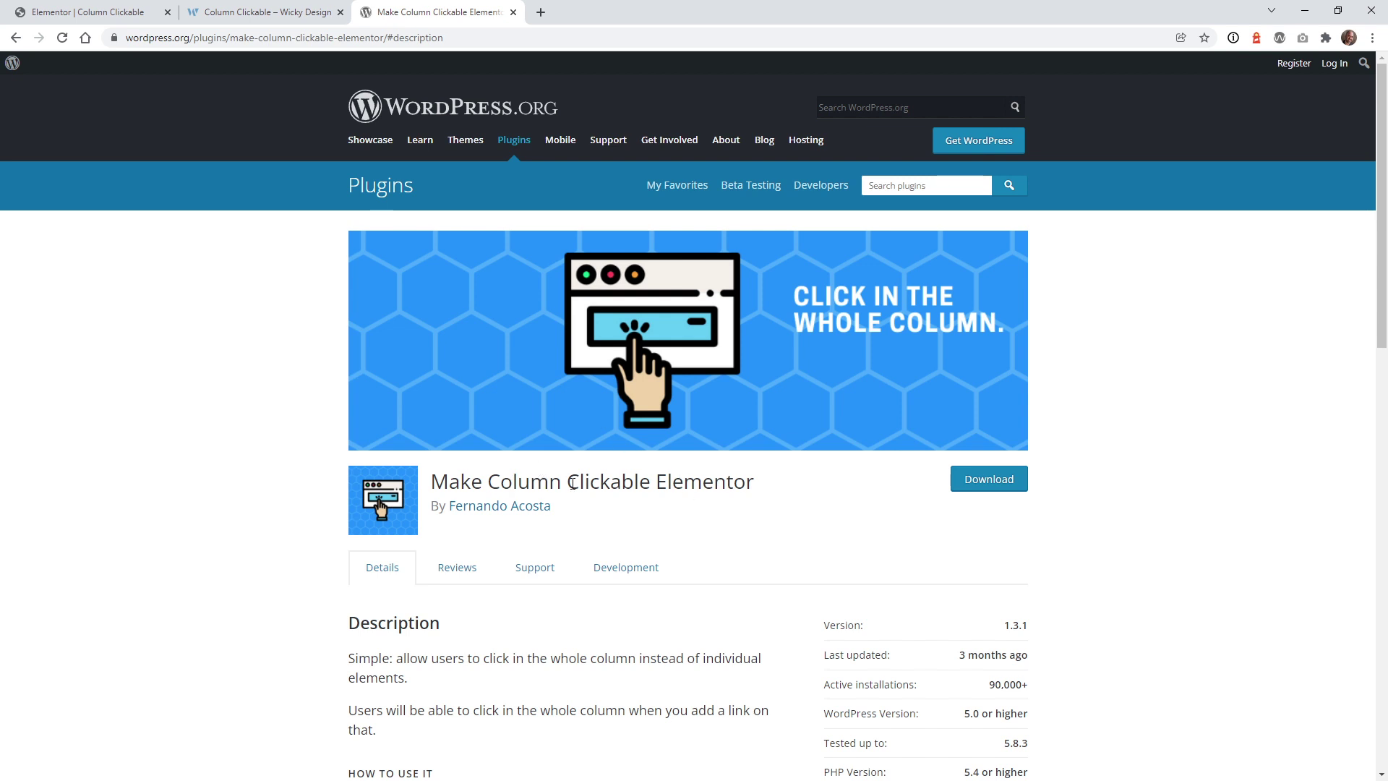
key("ctrl+1")
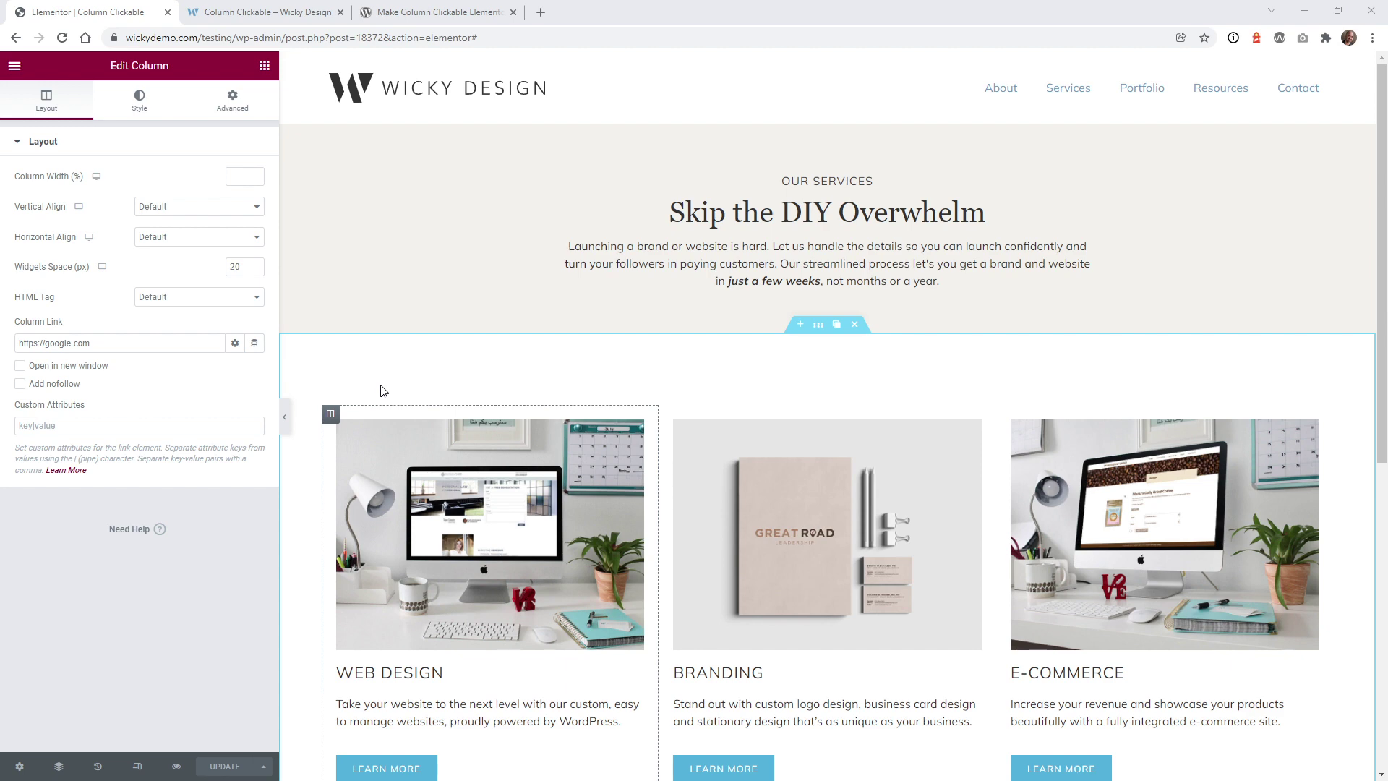
scroll(506, 347, "down", 2)
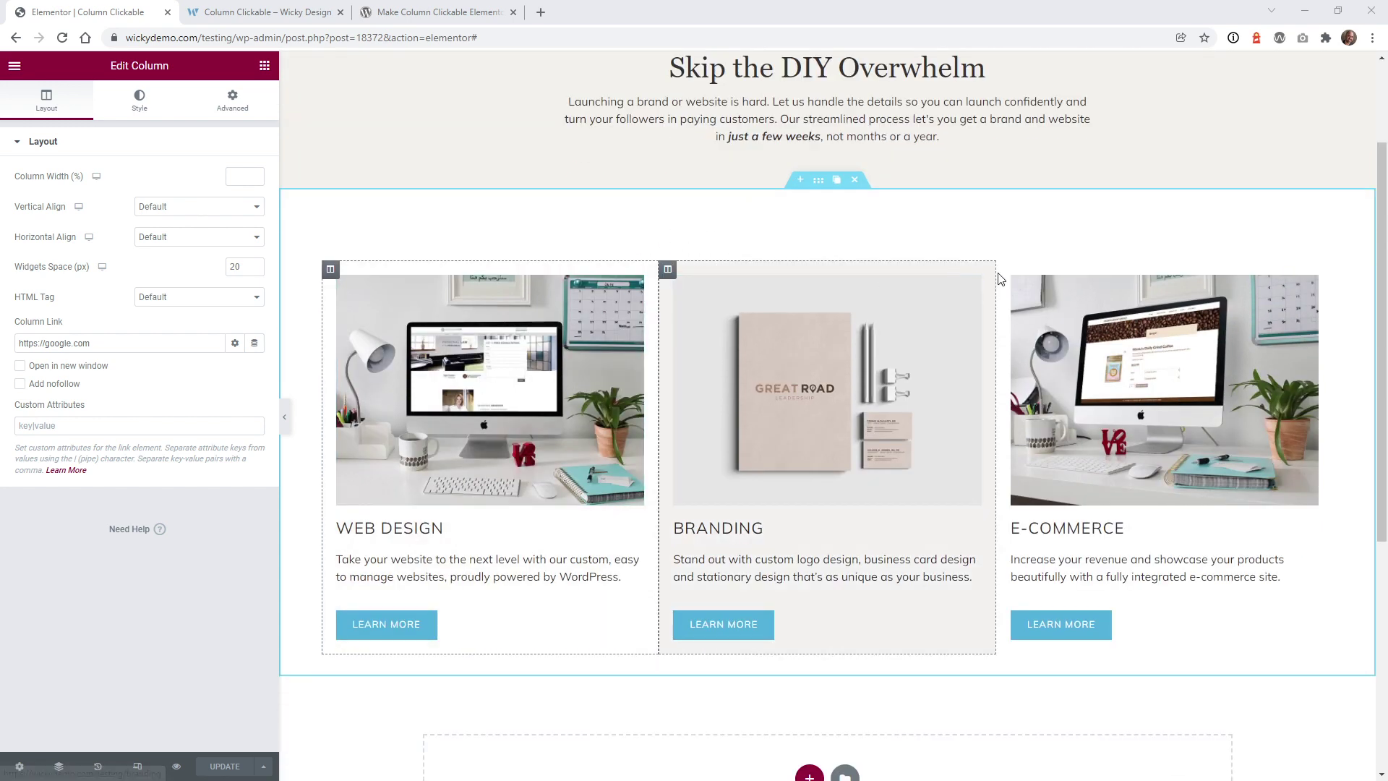
mouse_move(331, 277)
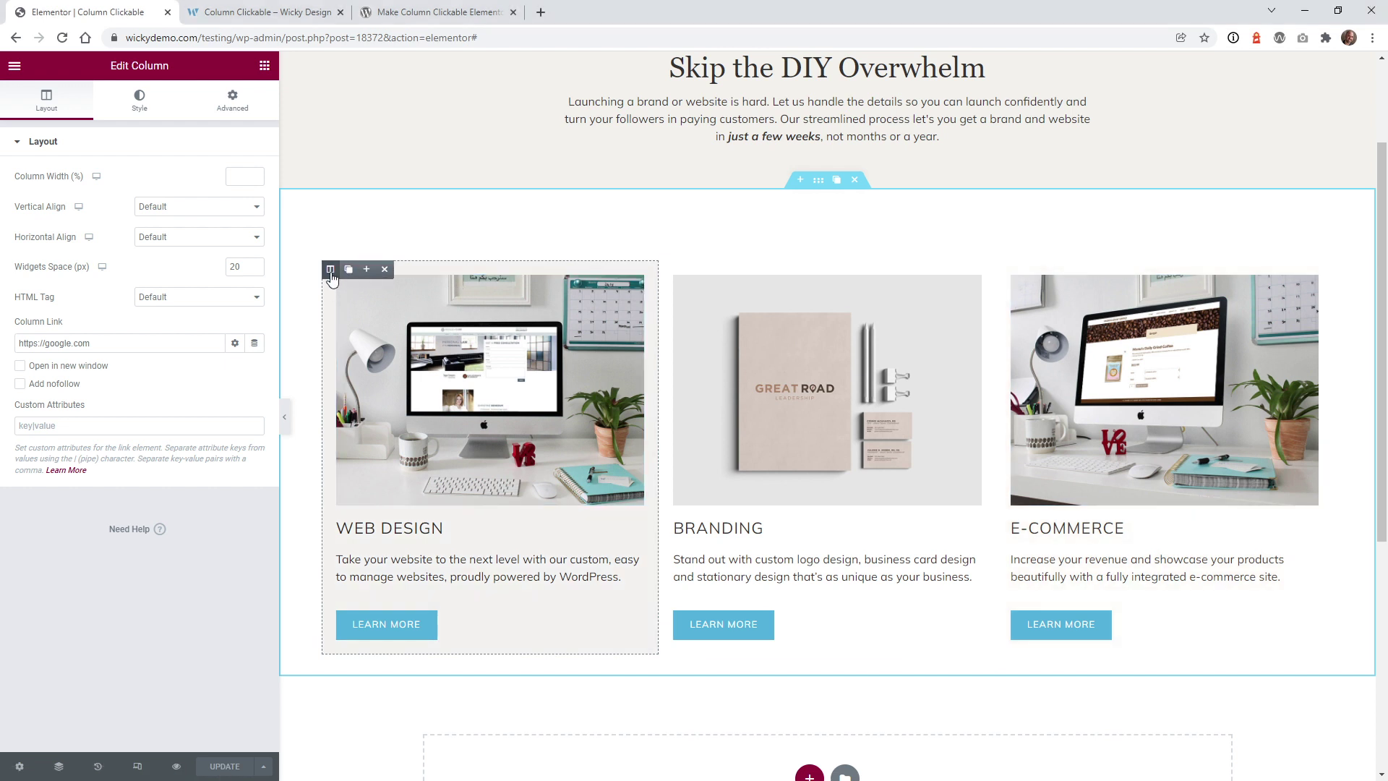
mouse_move(38, 318)
left_mouse_down()
mouse_move(27, 324)
mouse_move(40, 323)
left_mouse_up()
left_click(59, 325)
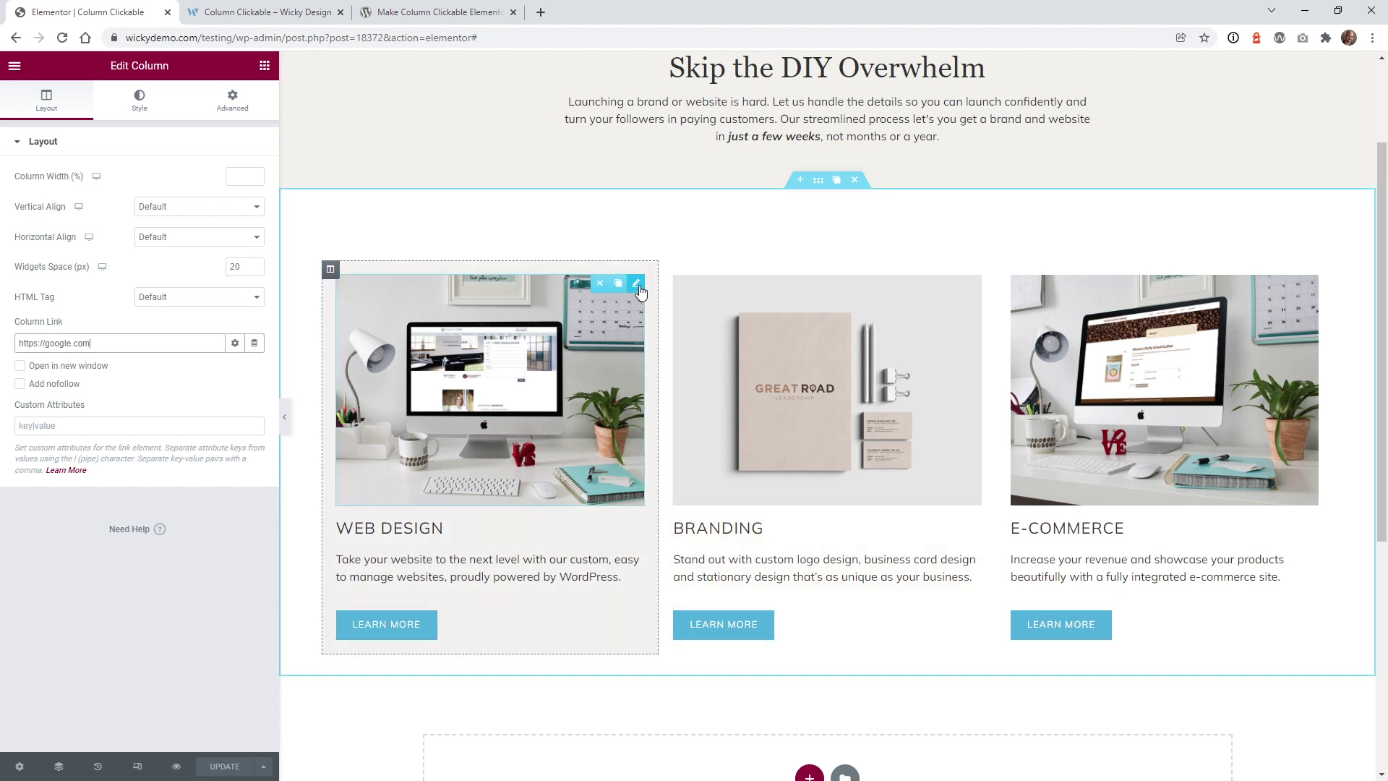
Check the Web Design image and Learn More button links, then view the live Column Clickable page
left_click(636, 283)
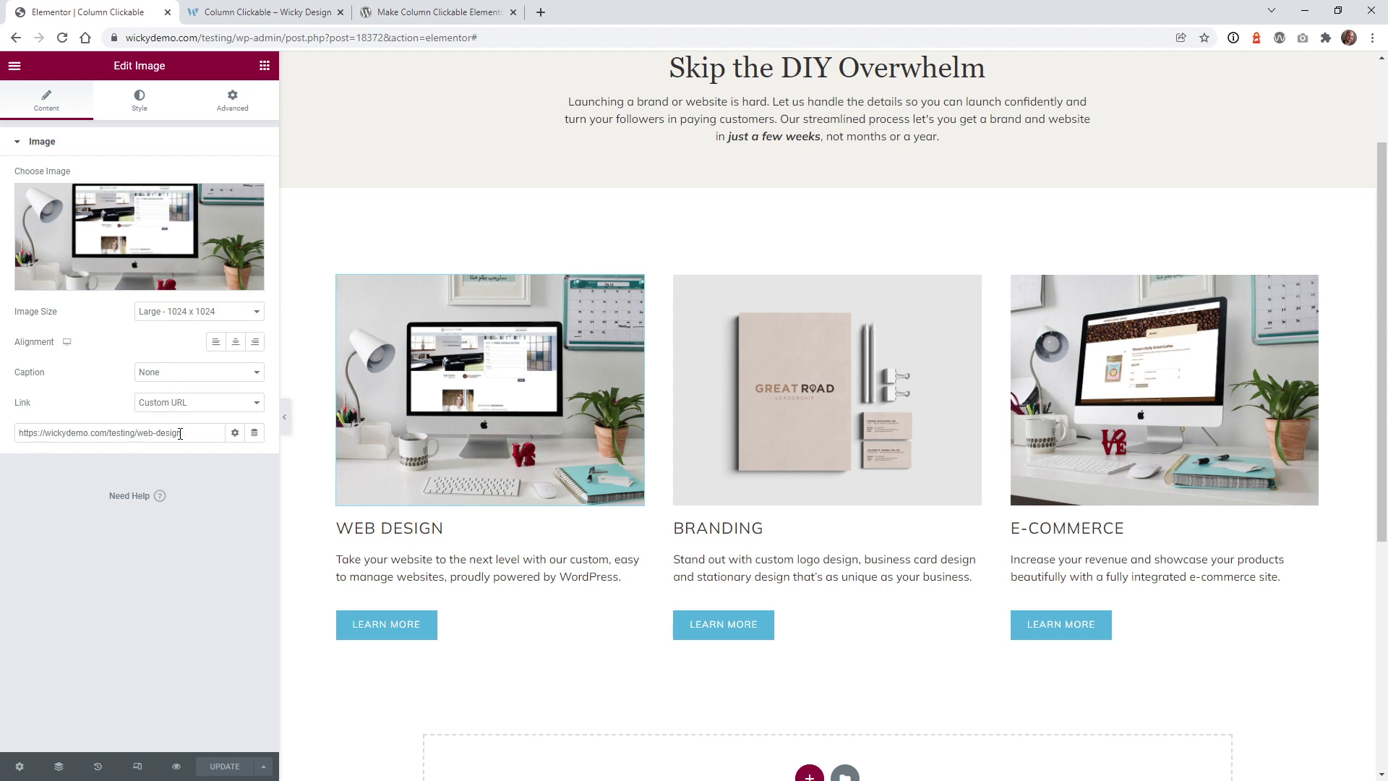
left_click(430, 621)
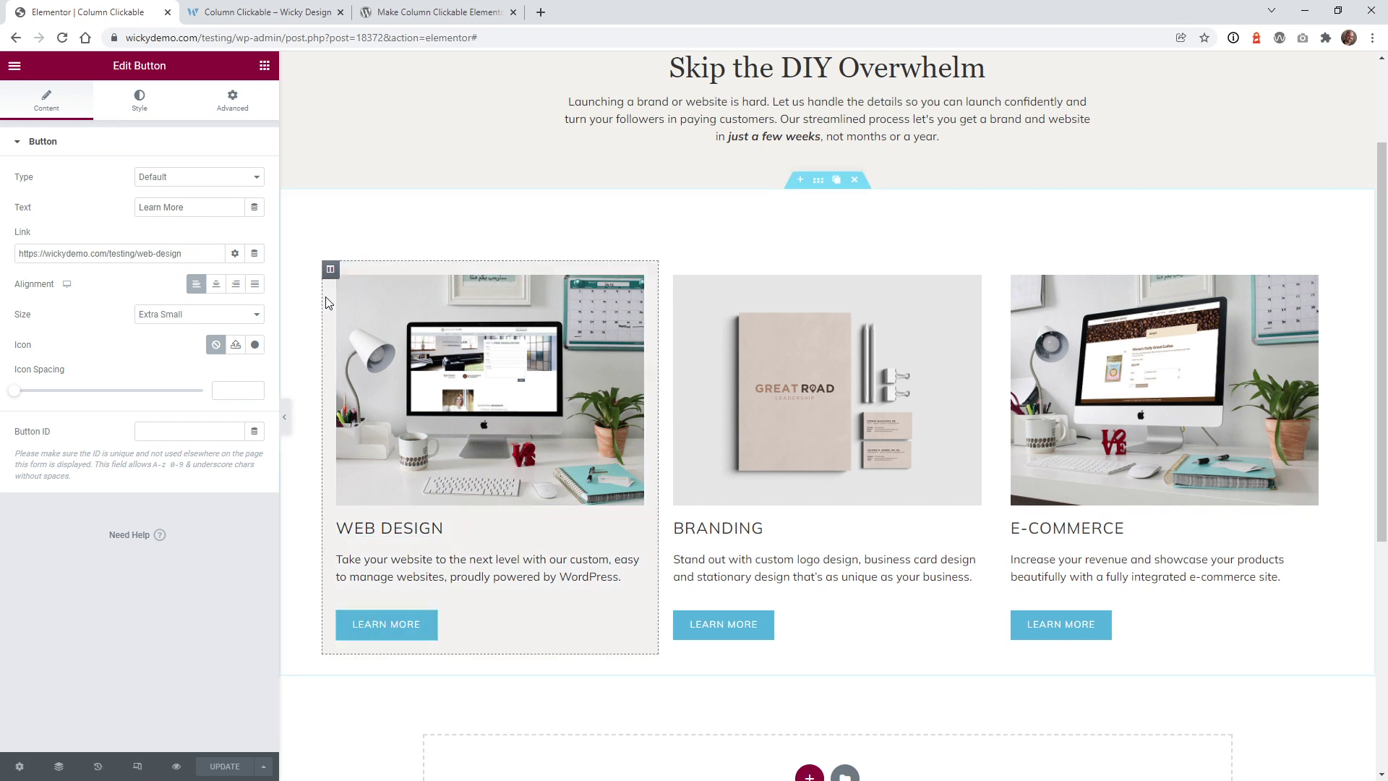
left_click(307, 9)
scroll(231, 329, "down", 4)
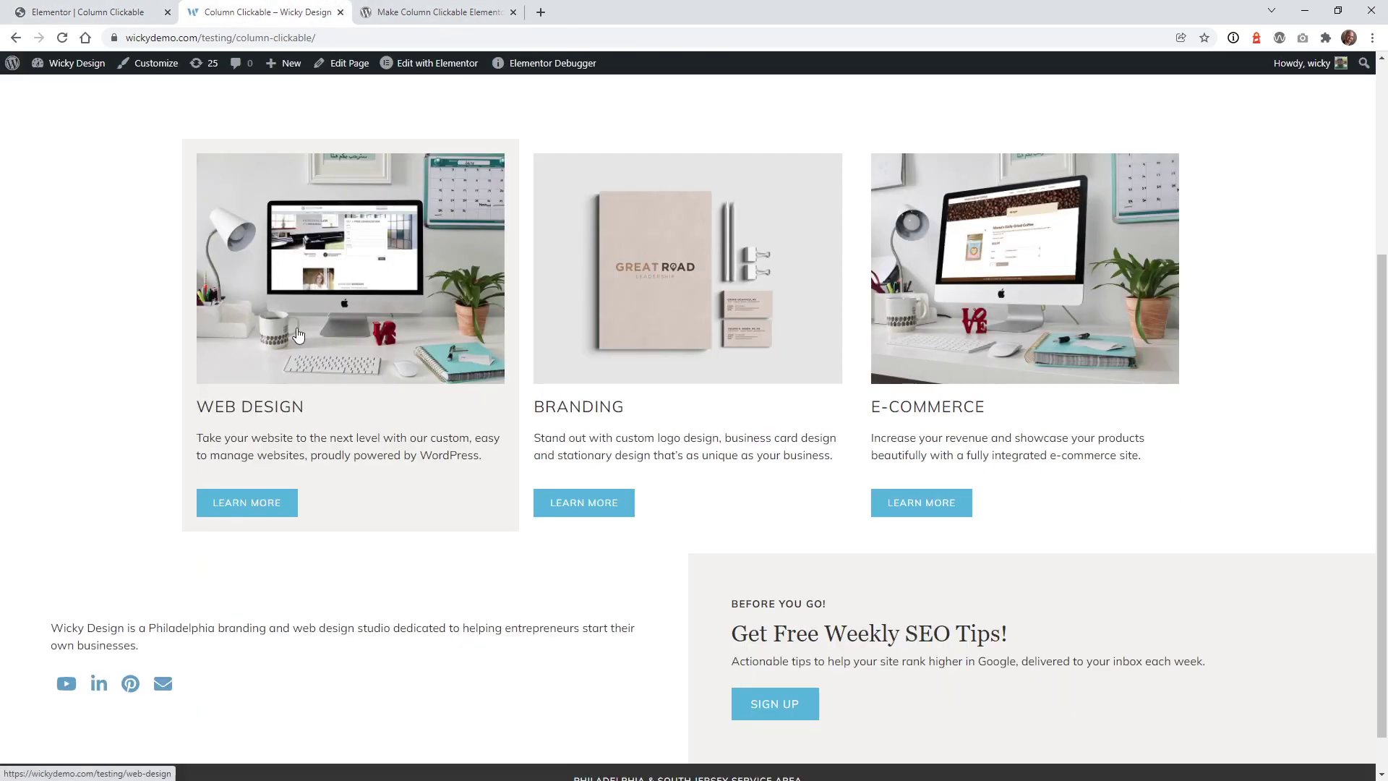
left_click(224, 503)
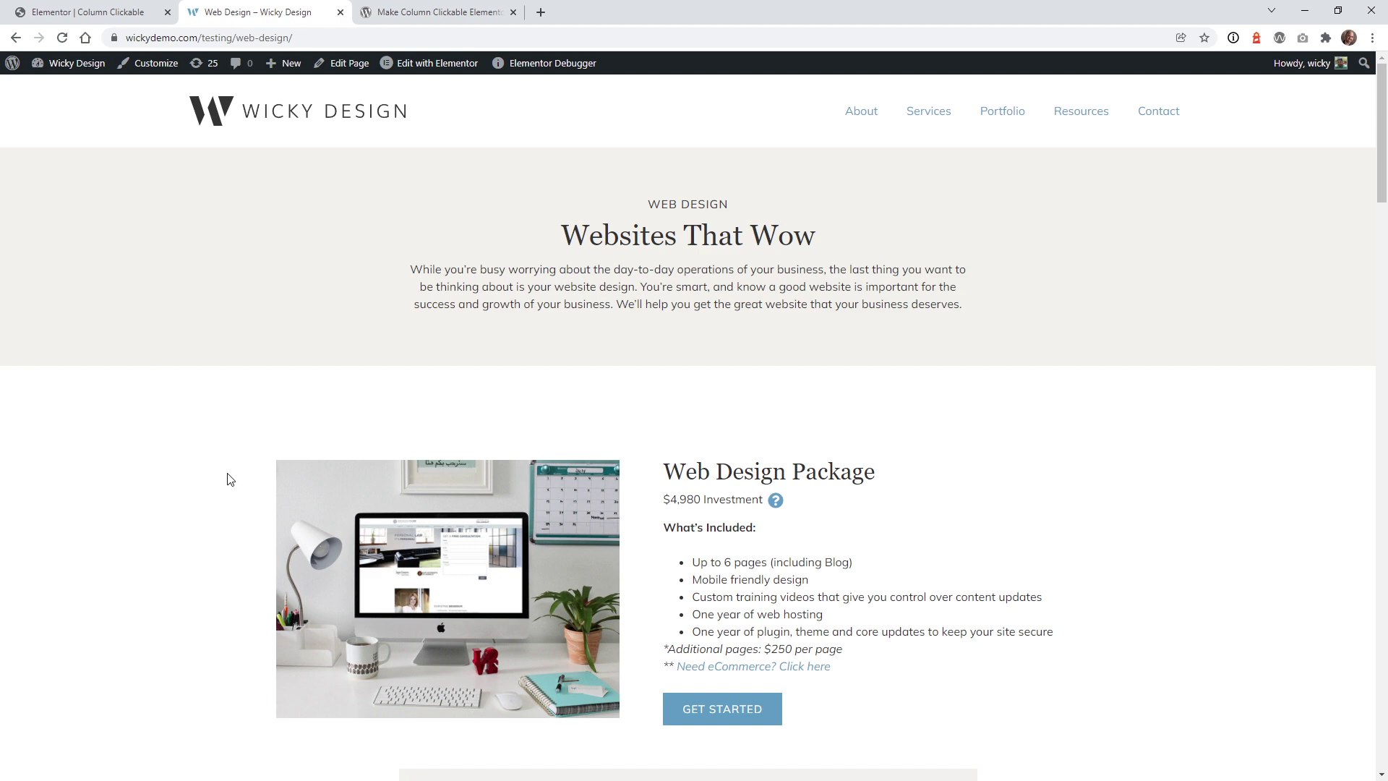
key("alt+Left")
left_click(286, 342)
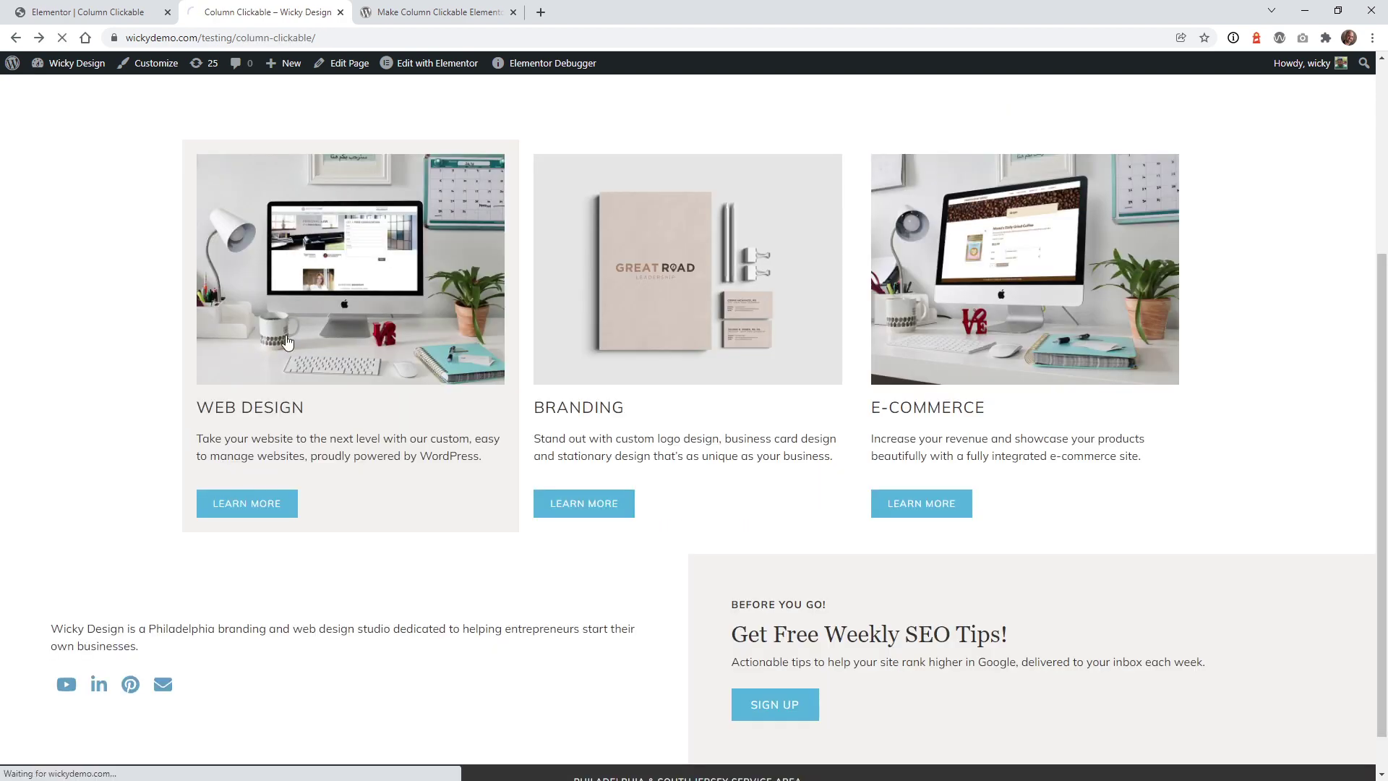
key("alt+Left")
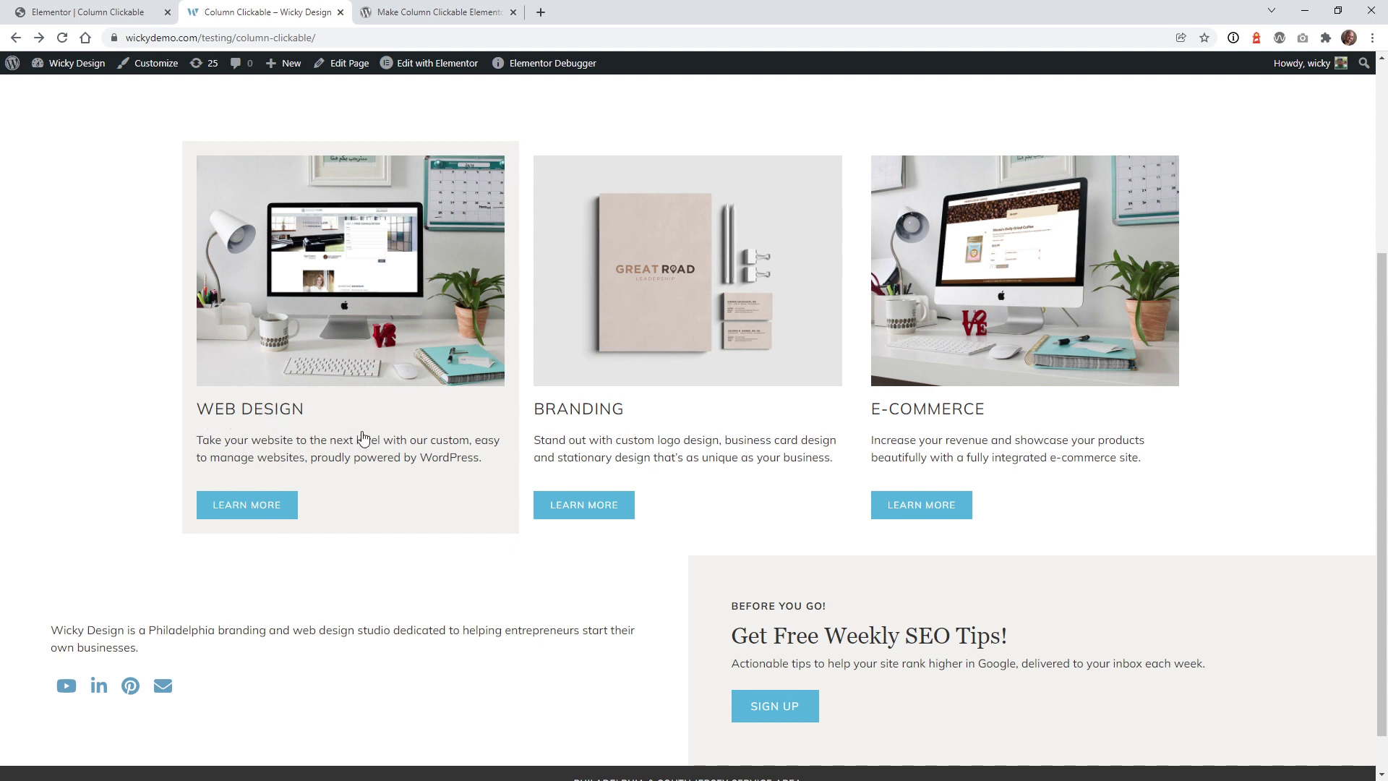
left_click(314, 437)
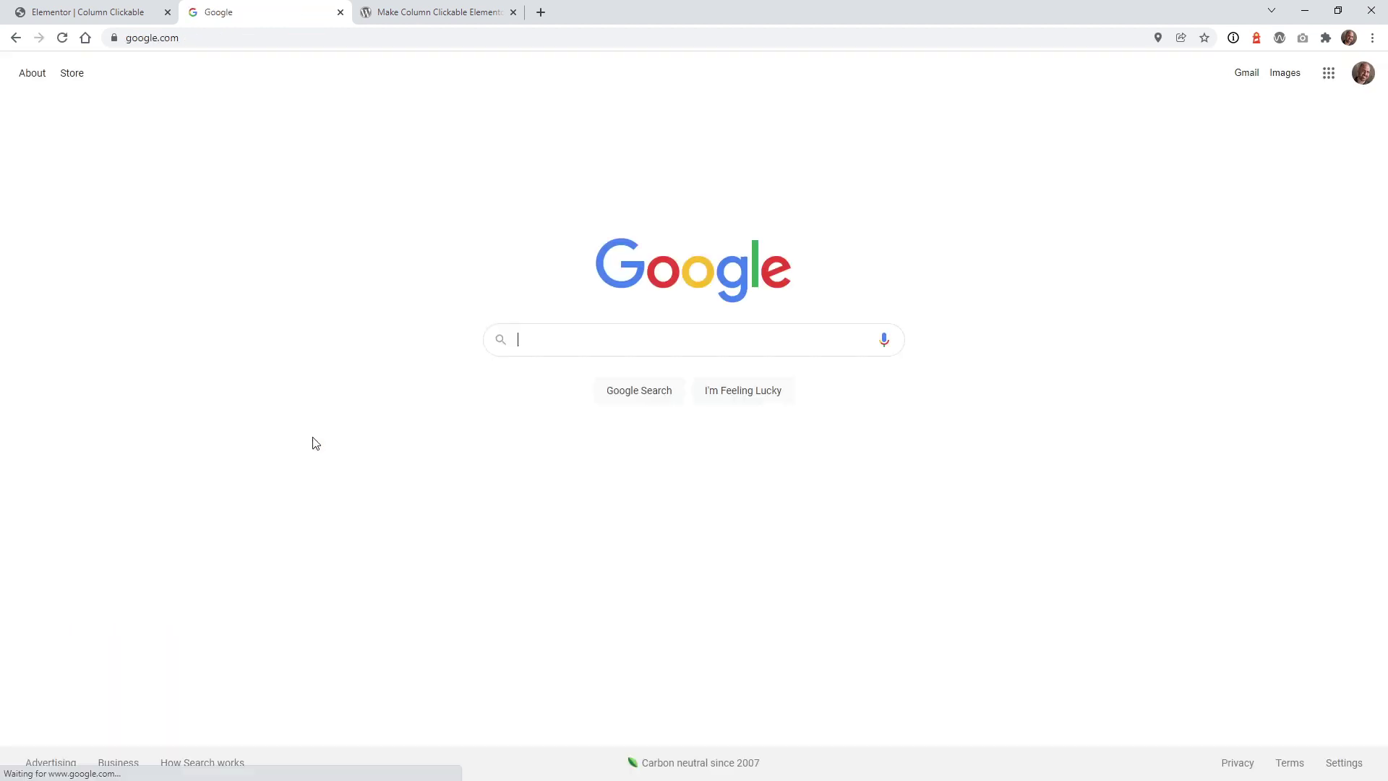
key("alt+Left")
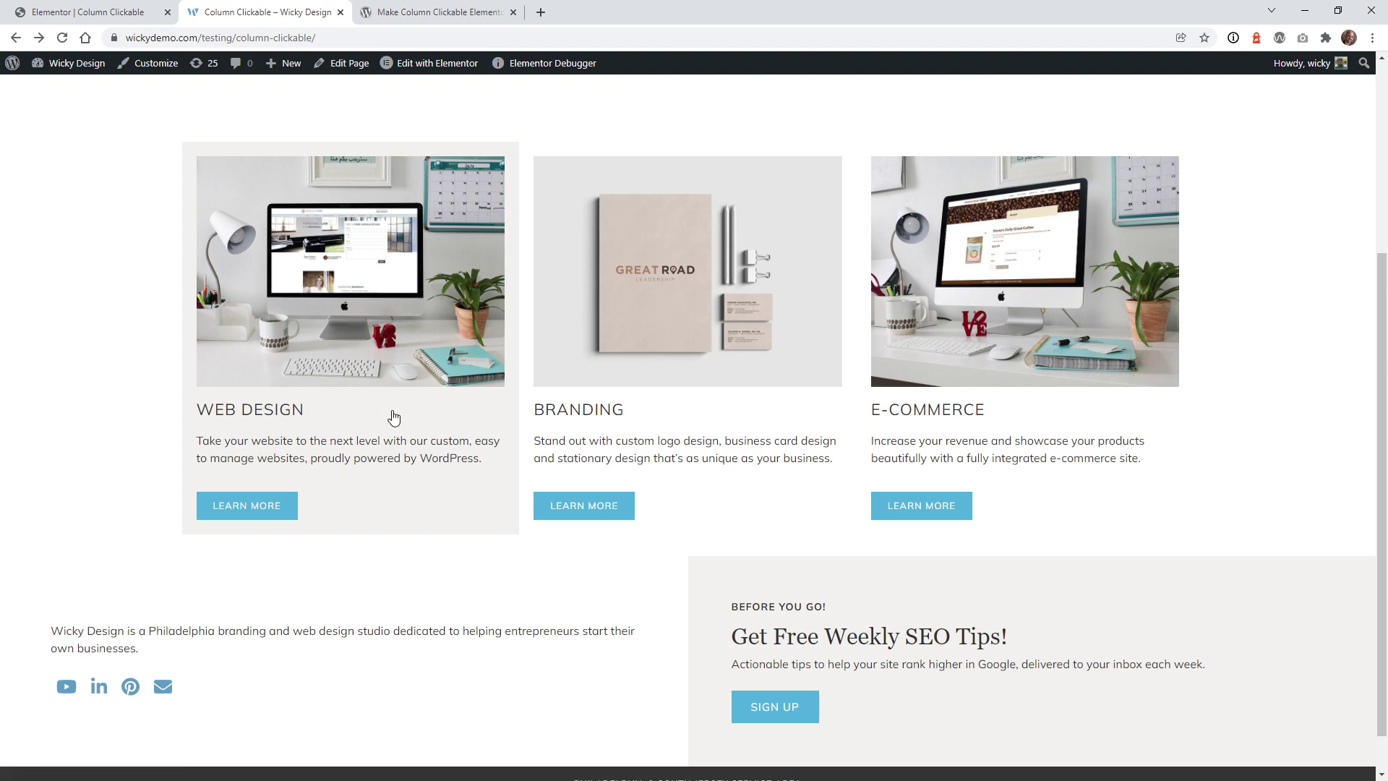
left_click(114, 9)
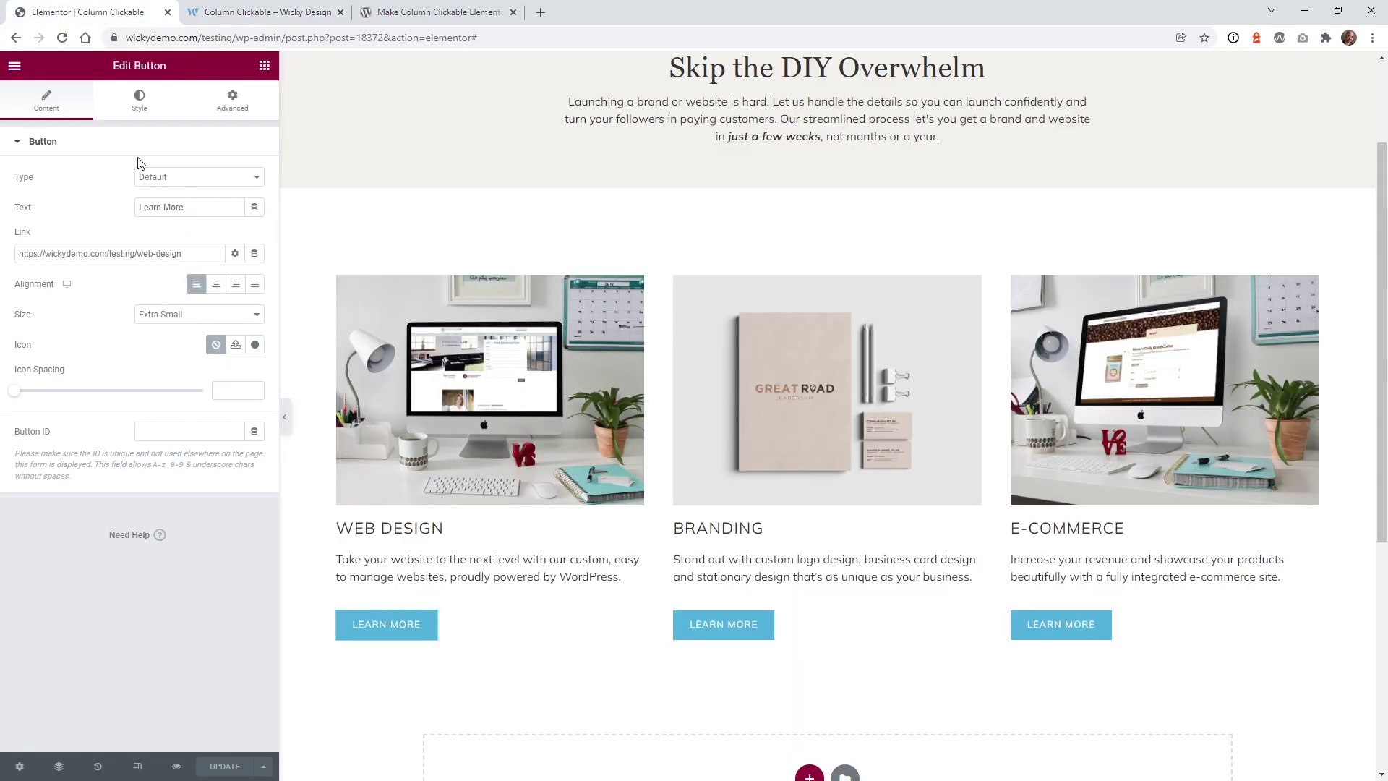
left_click(331, 269)
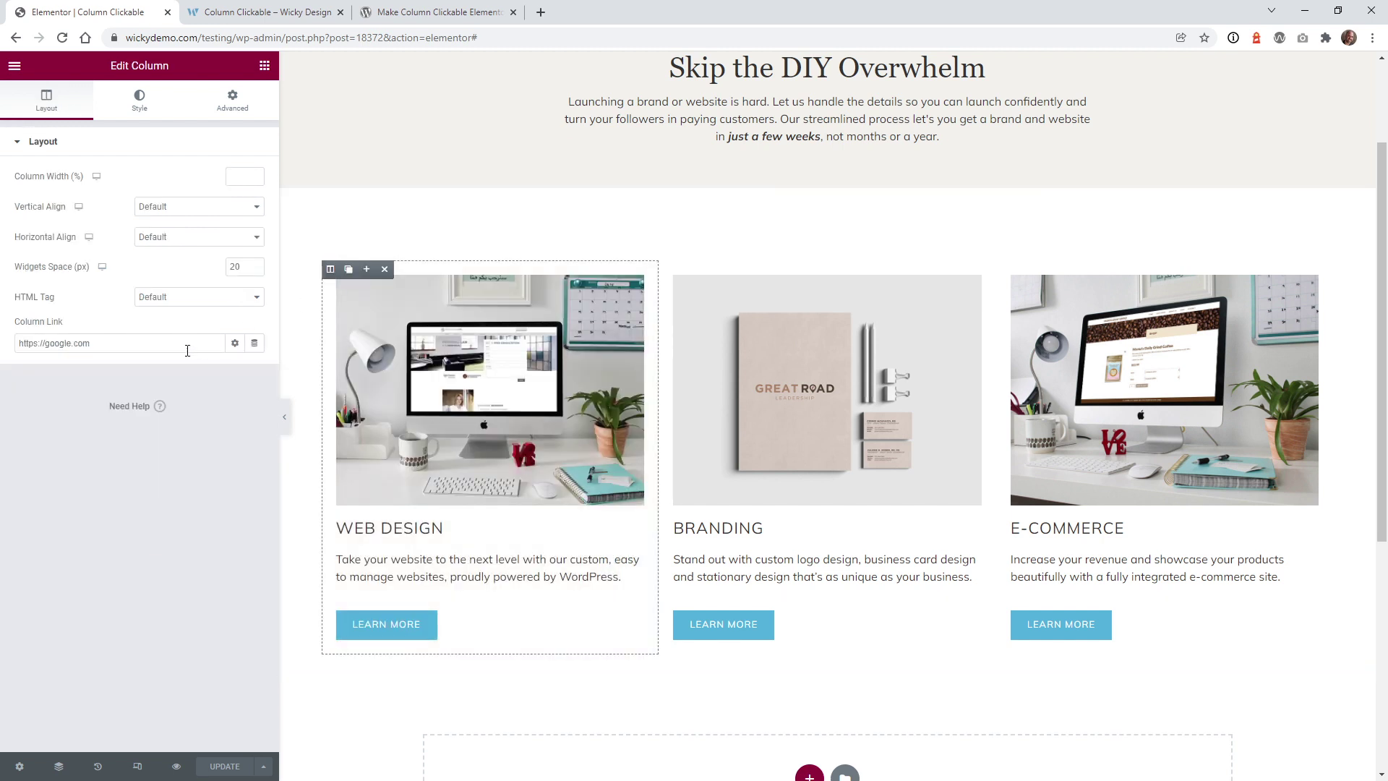
left_click(234, 343)
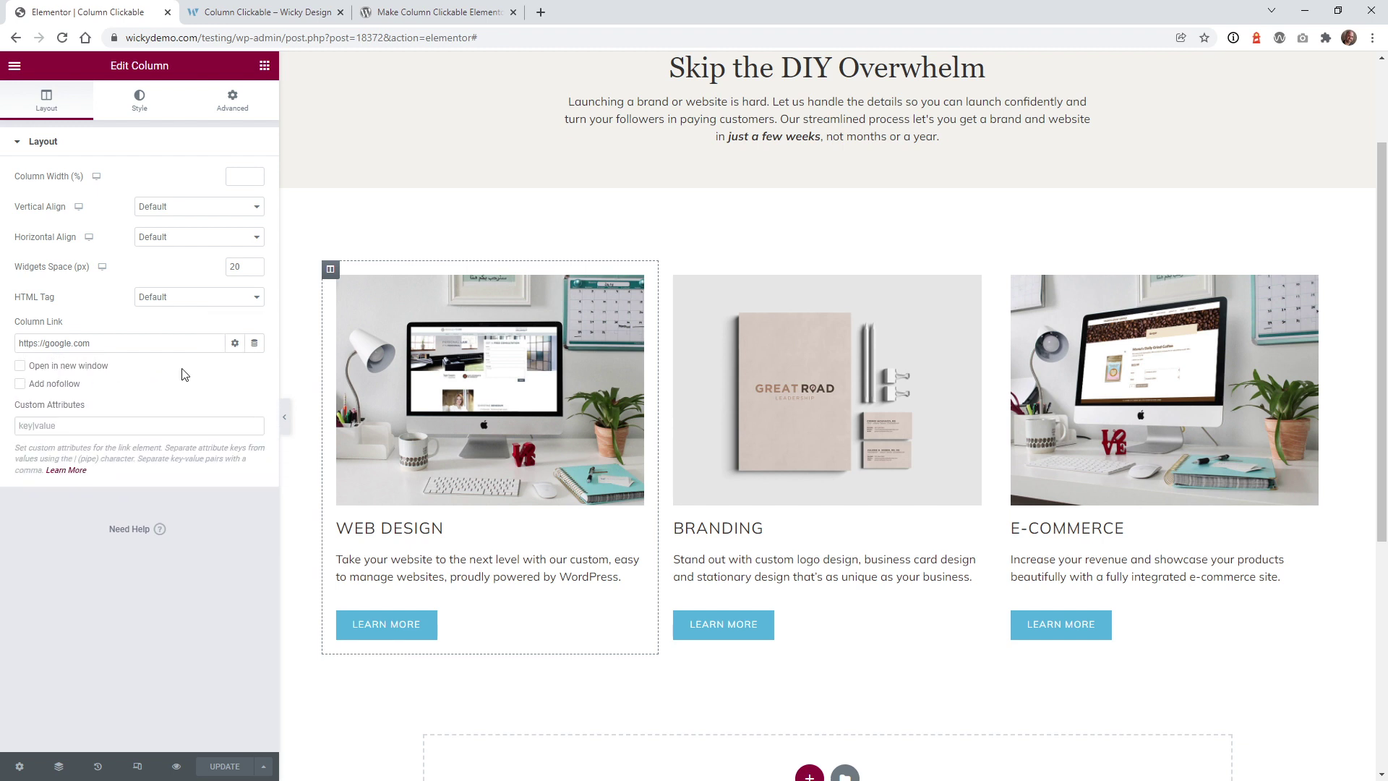
left_click(62, 369)
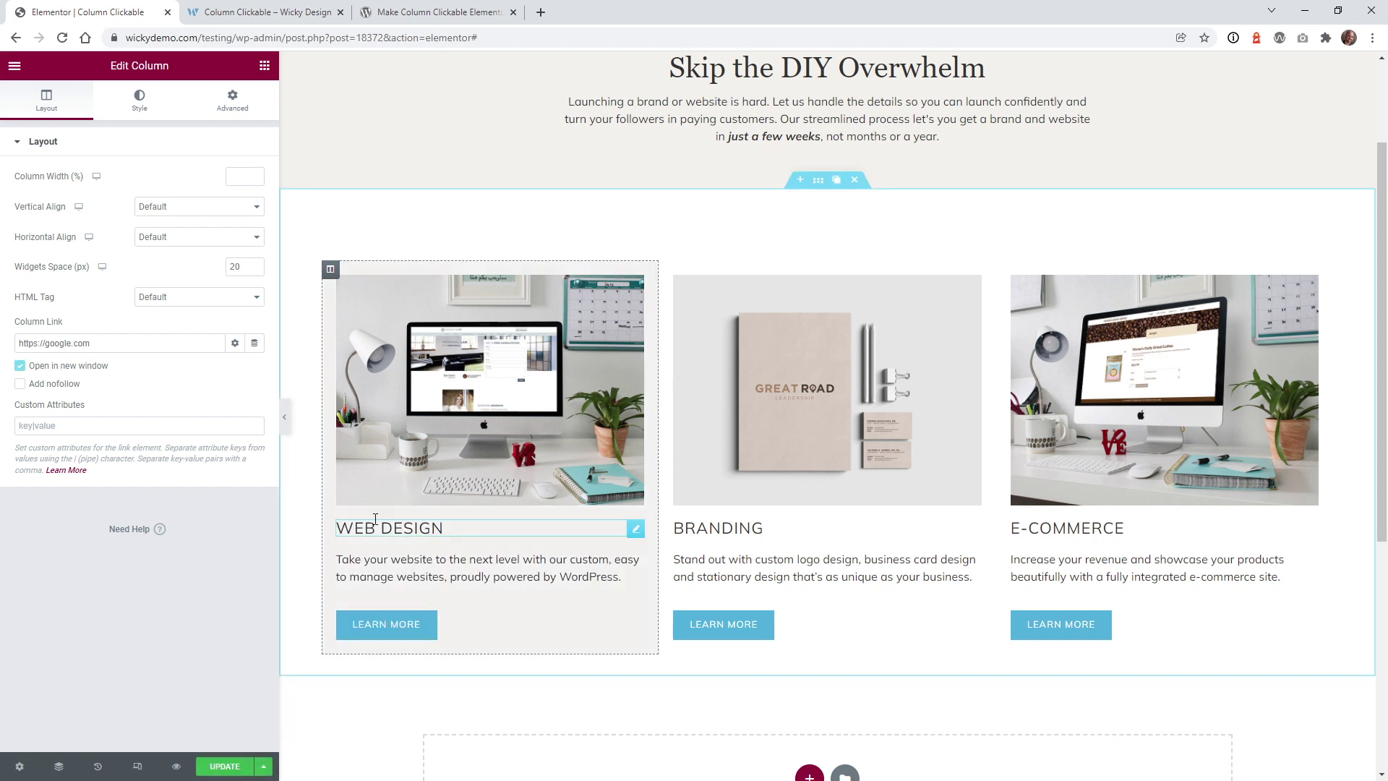
left_click(70, 369)
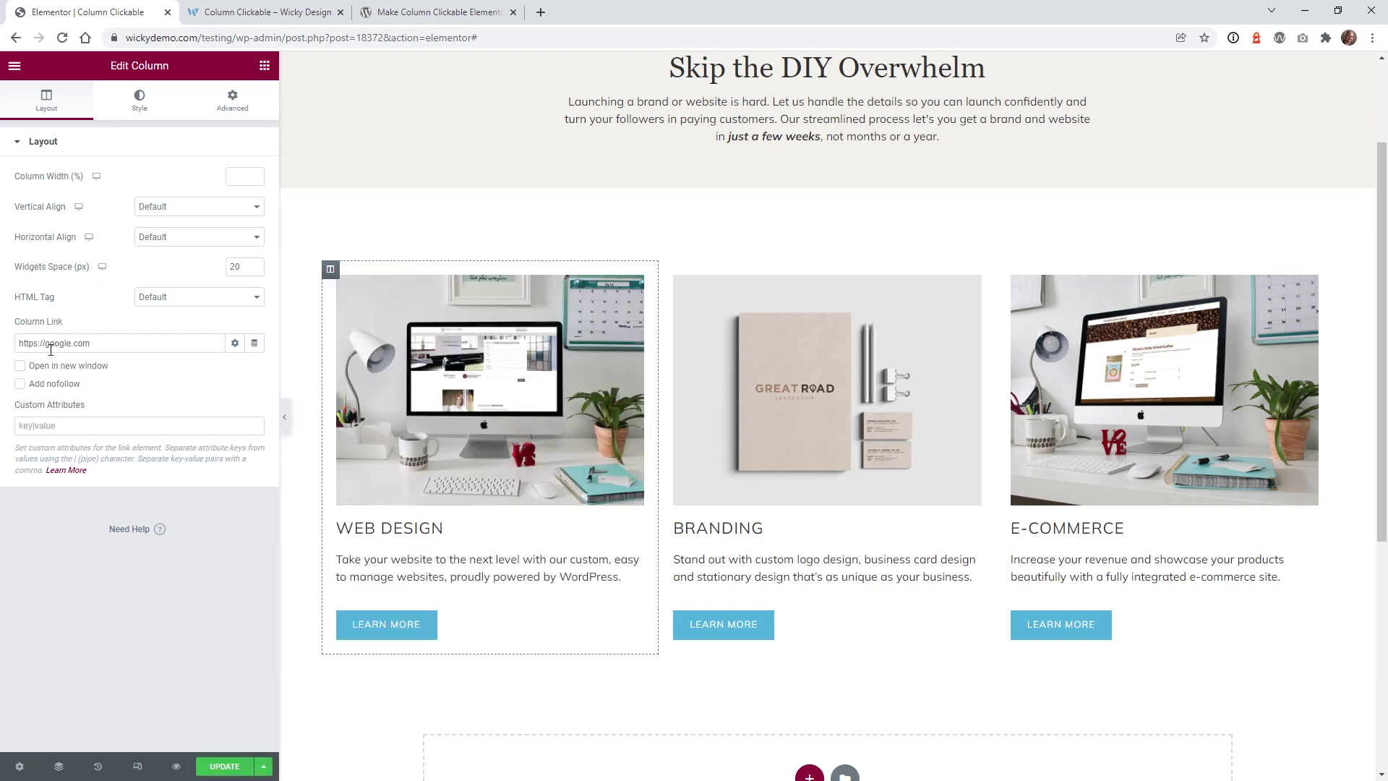
Set the Web Design Column Link to the Lightbox action from the Dynamic Tags list
left_click(257, 348)
left_click_drag(260, 383, 259, 509)
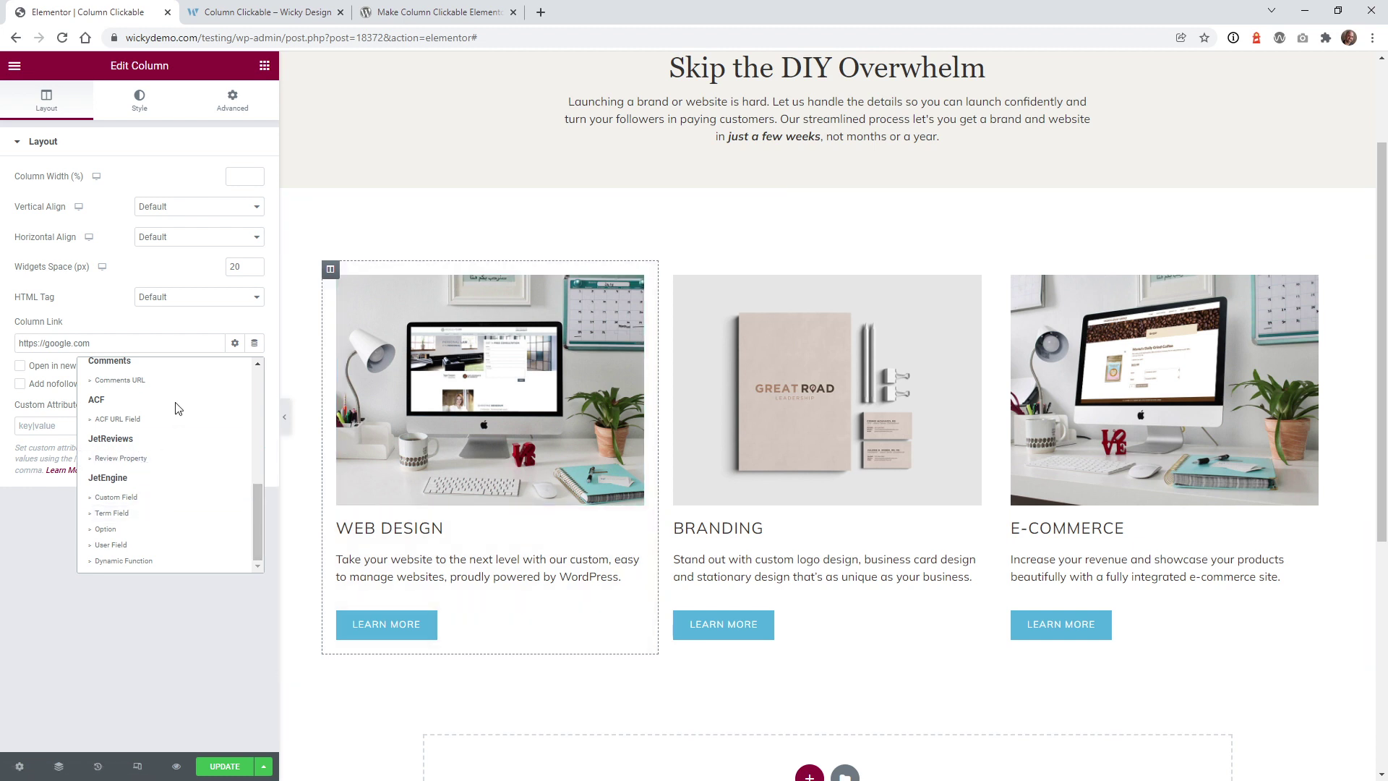
left_click_drag(255, 497, 260, 454)
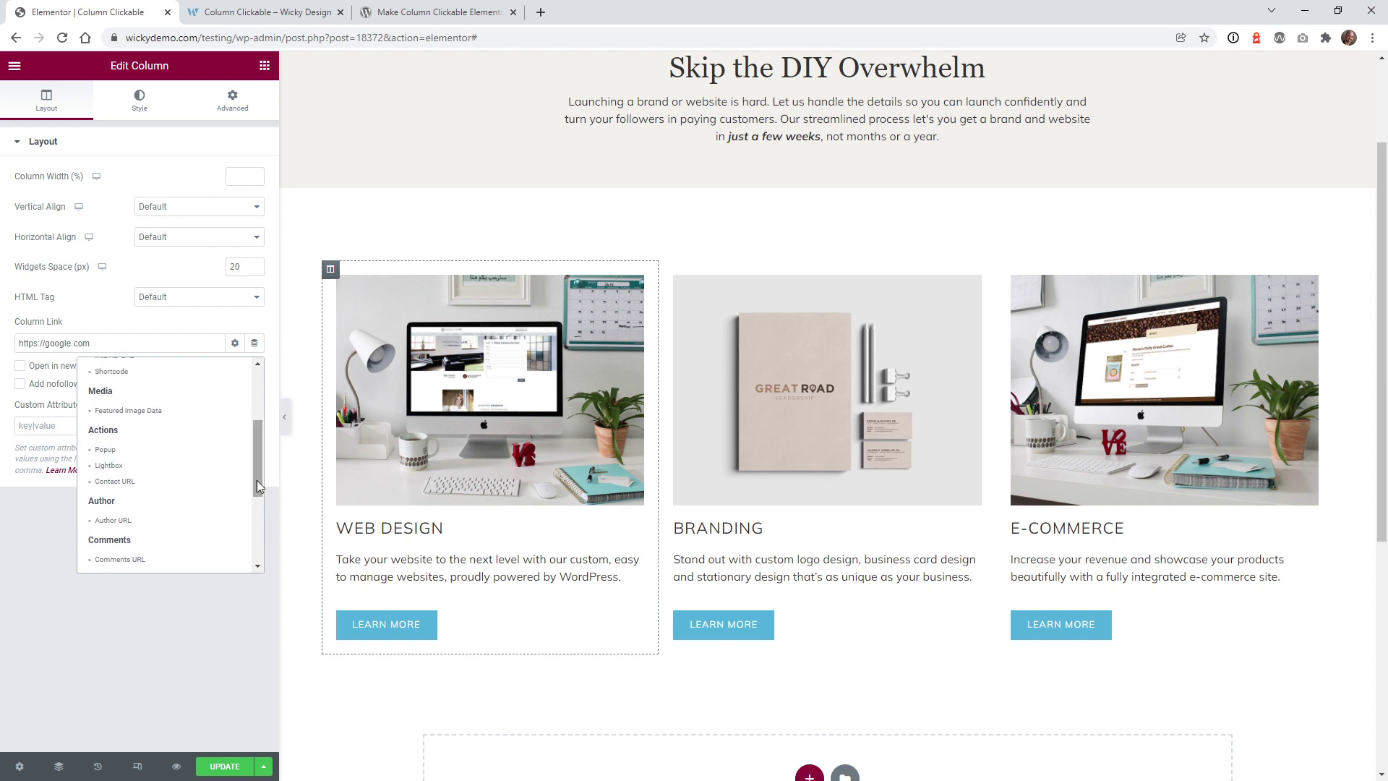
left_click(160, 466)
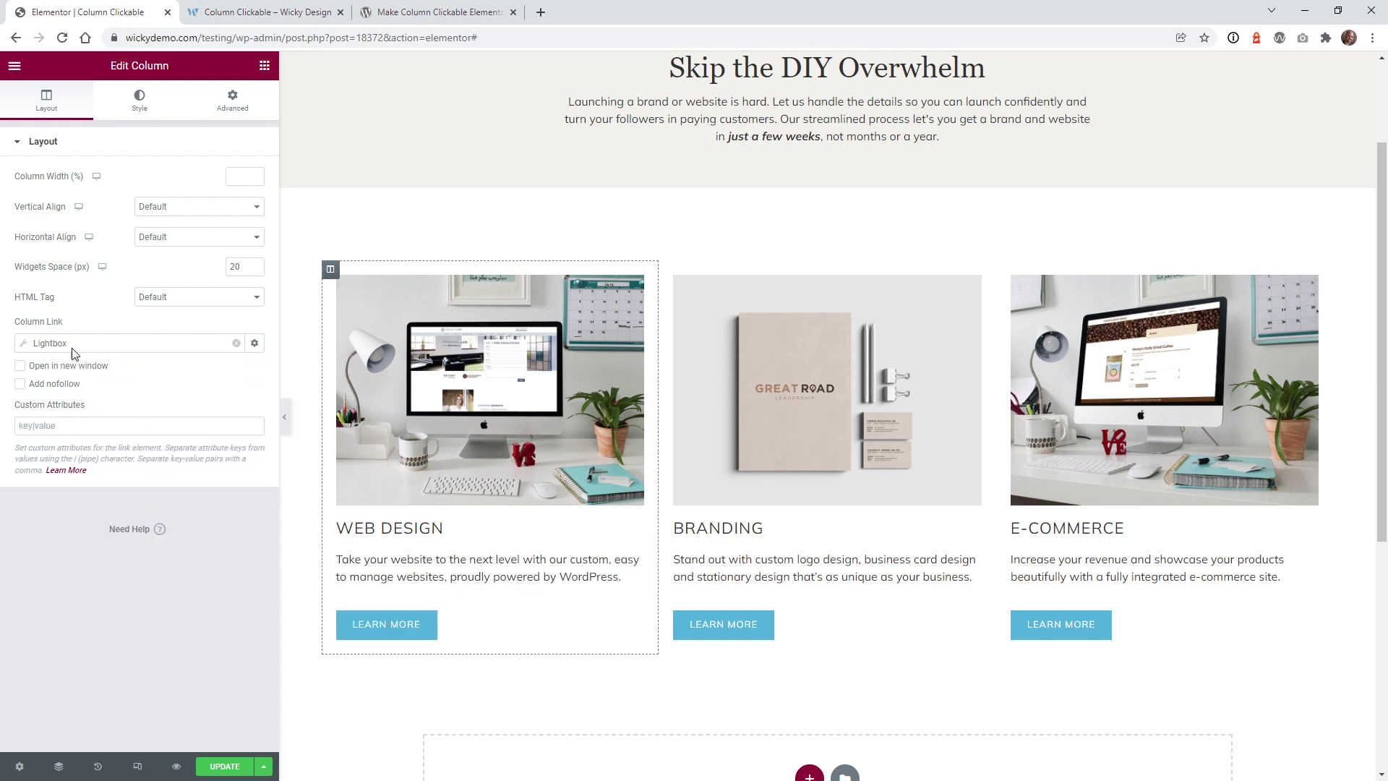
Set the Lightbox type to Video with the pasted YouTube URL, then update the page
left_click(39, 342)
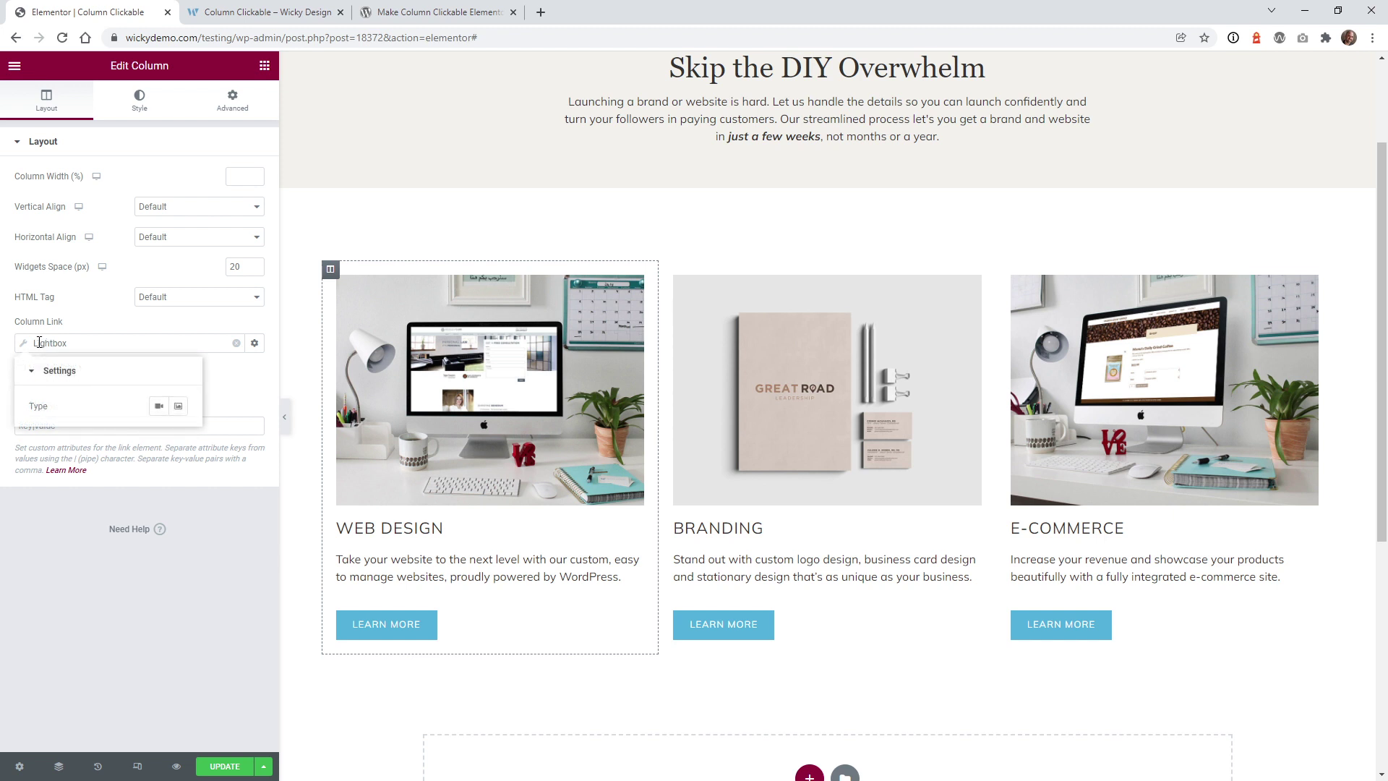
left_click(158, 407)
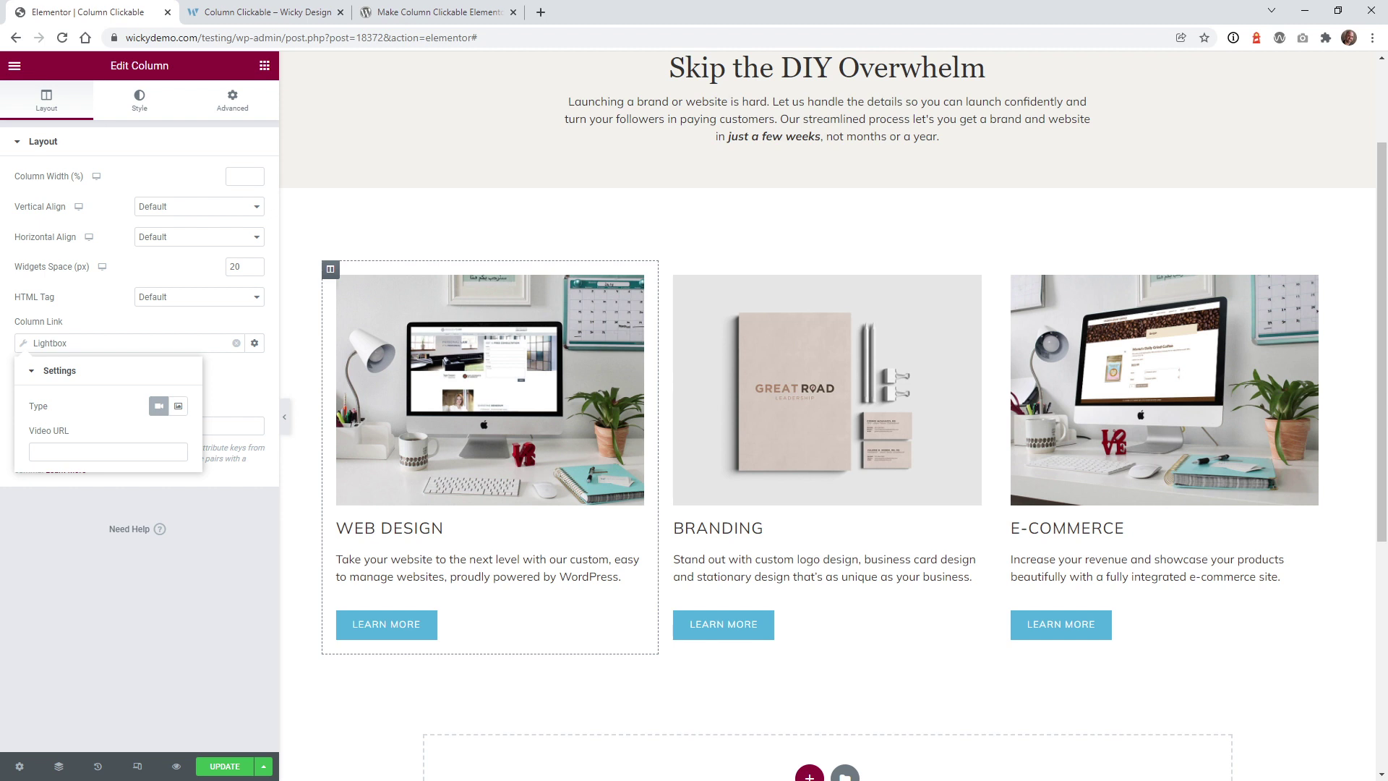
left_click(81, 451)
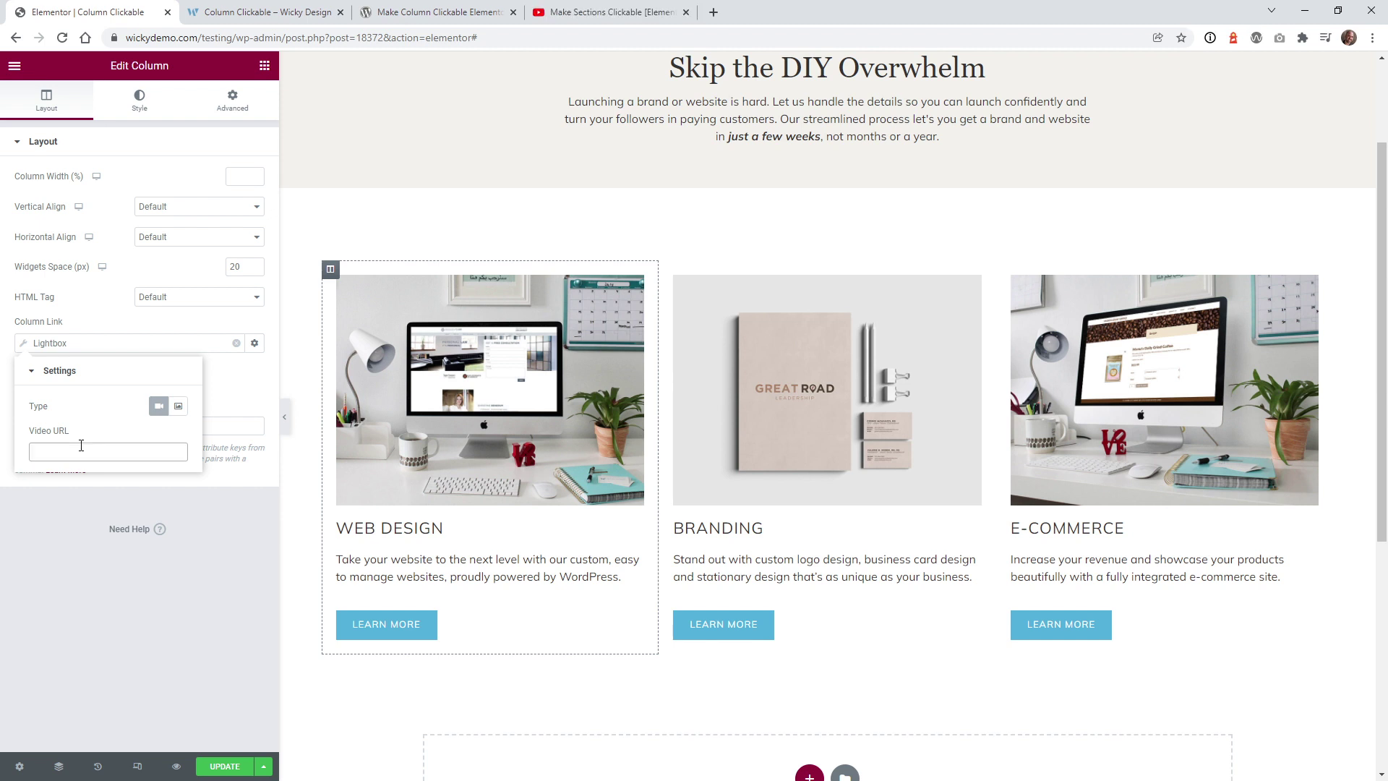
type("https://www.youtube.com/watch?v=eGgnUZYiEao")
left_click(129, 609)
left_click(226, 766)
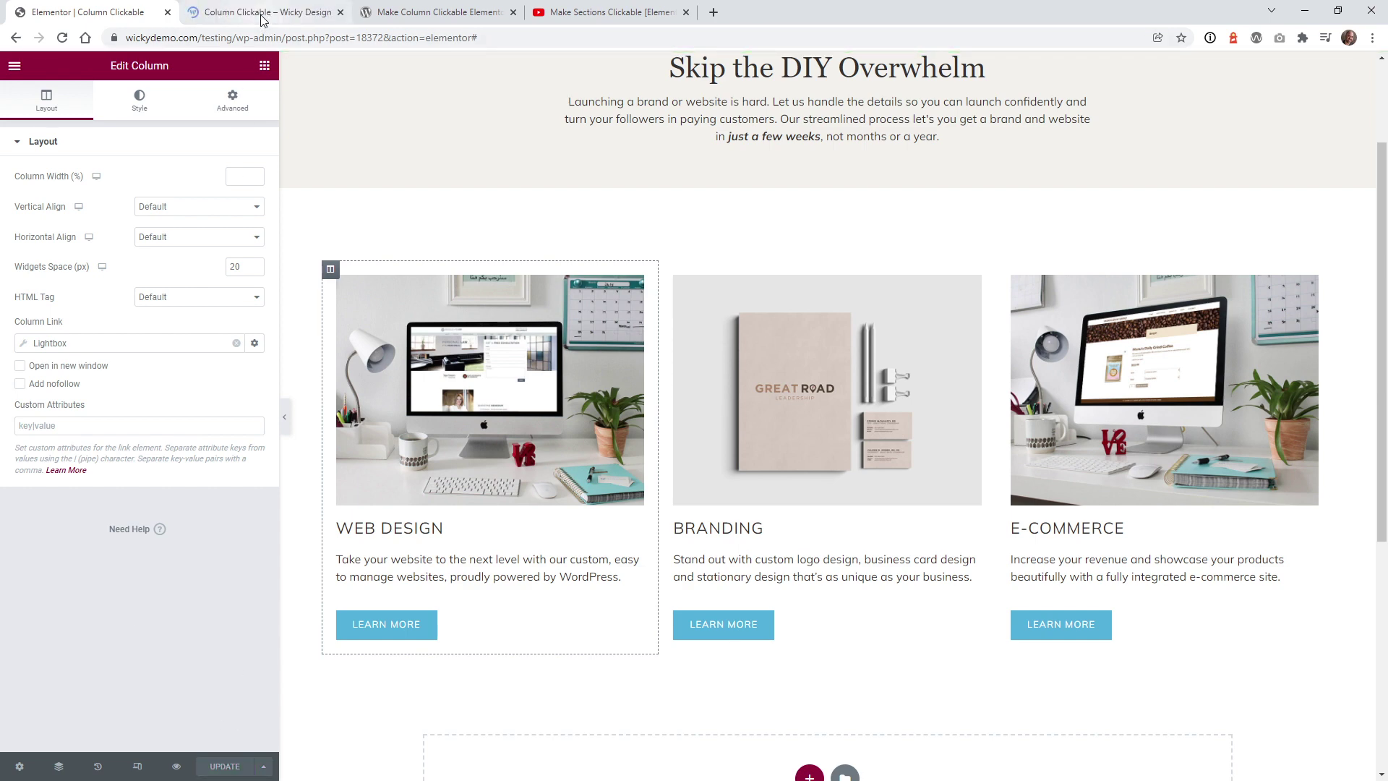
left_click(239, 13)
Load the live Column Clickable page without the preview parameters in the address
left_click_drag(367, 38, 1148, 70)
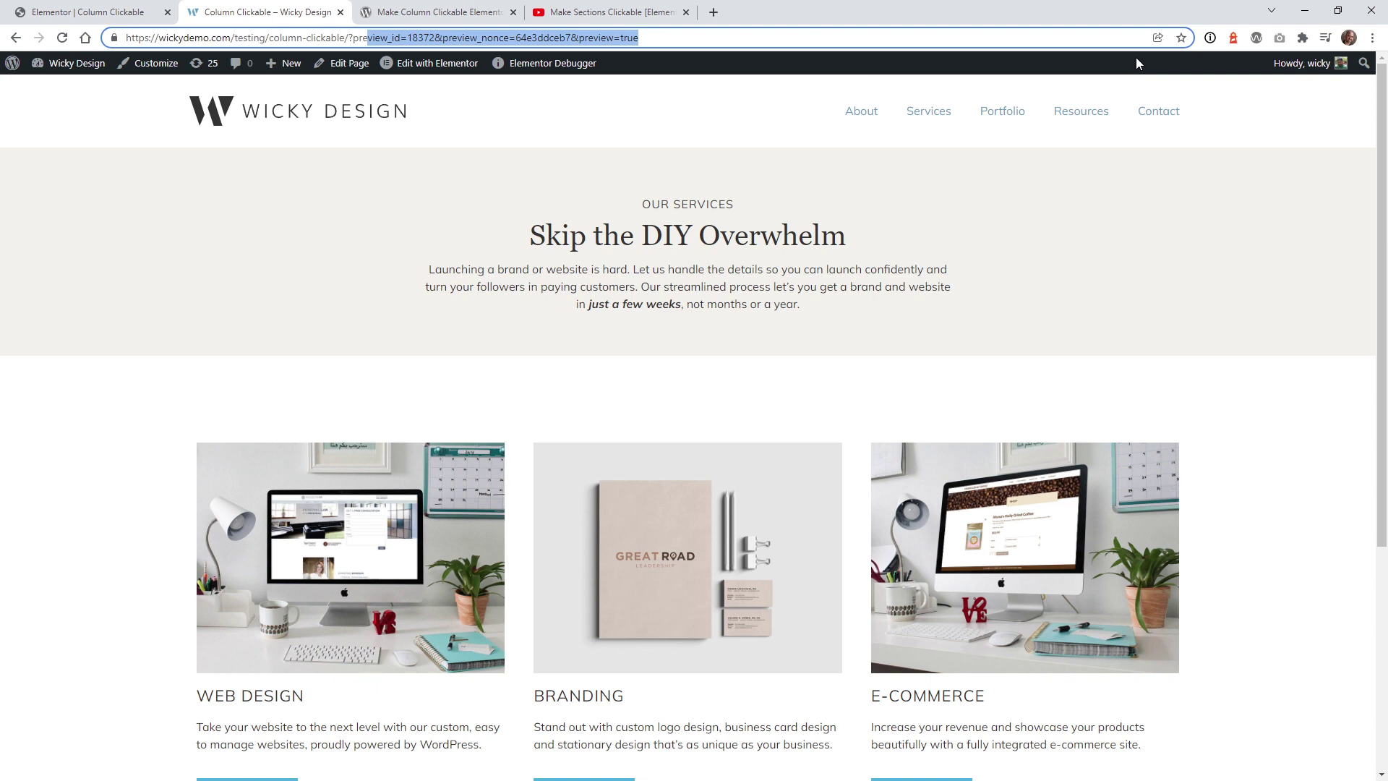
key("BackSpace")
key("BackSpace")
key("BackSpace")
key("BackSpace")
key("BackSpace")
key("Return")
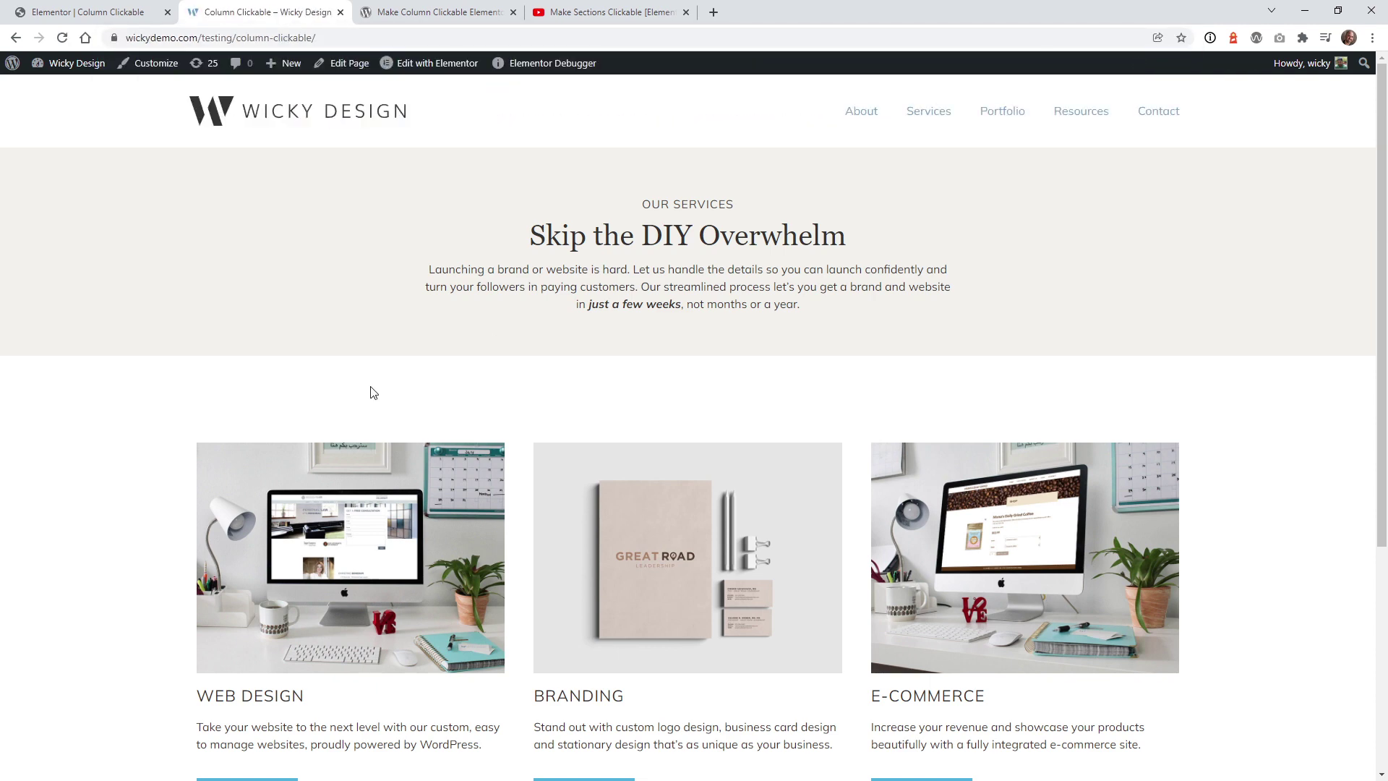
scroll(247, 395, "down", 2)
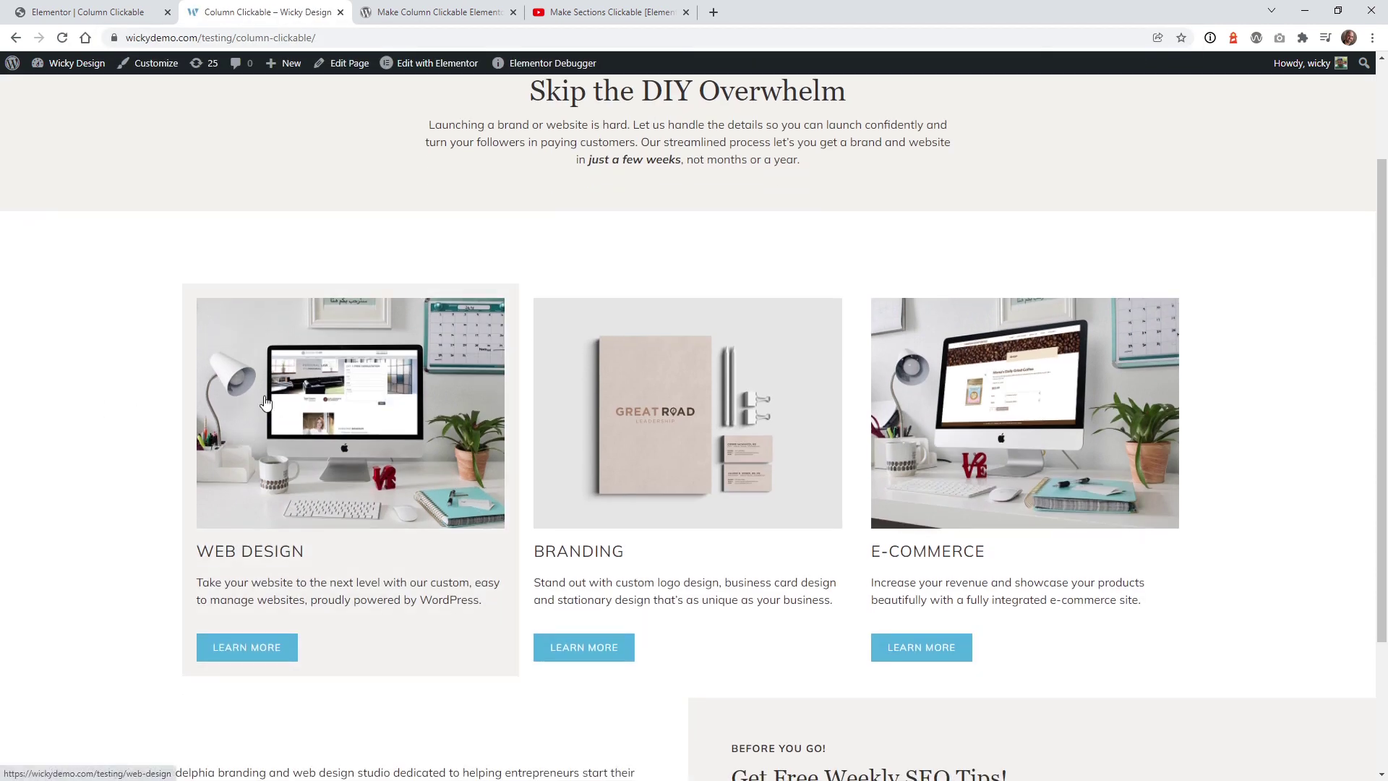
key("alt+Left")
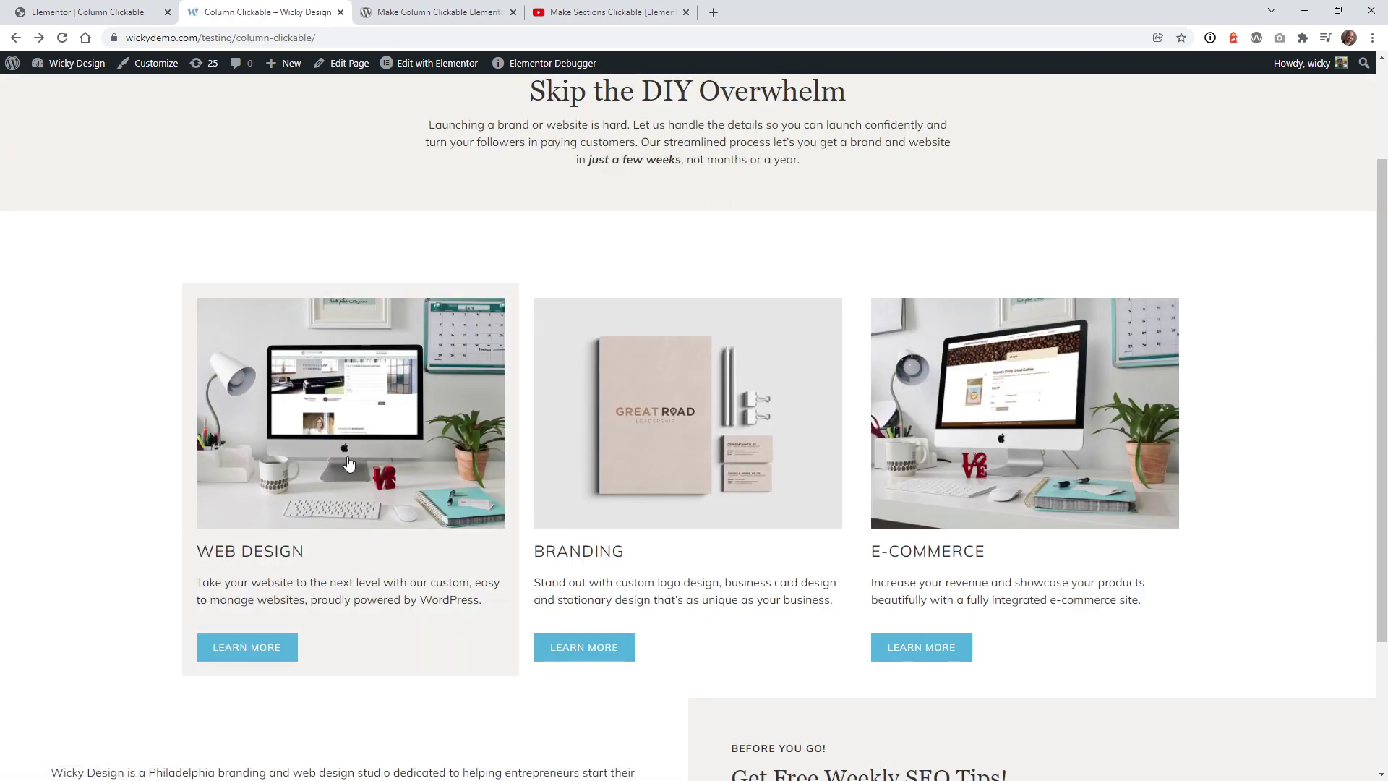
Click the Web Design column to confirm the YouTube video plays in a lightbox, then close it
left_click(362, 572)
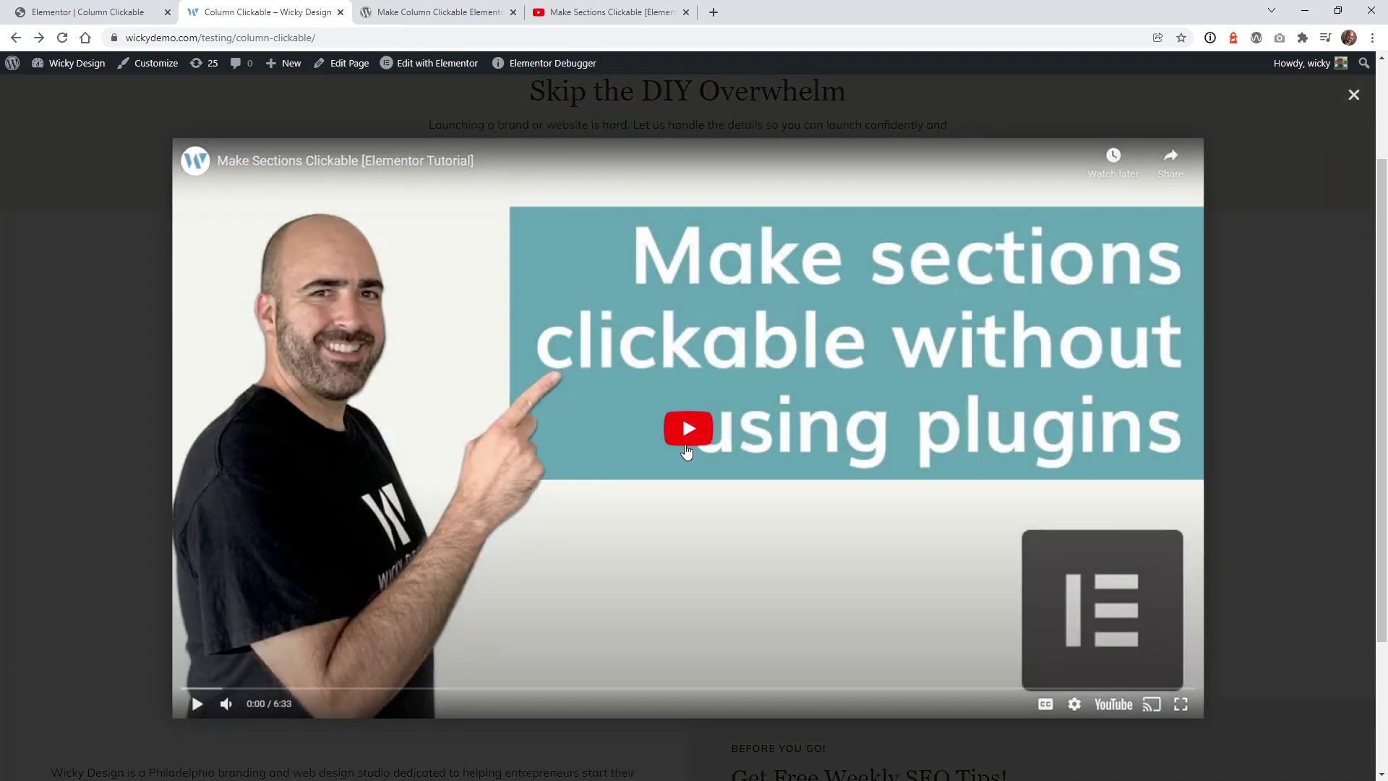
left_click(686, 448)
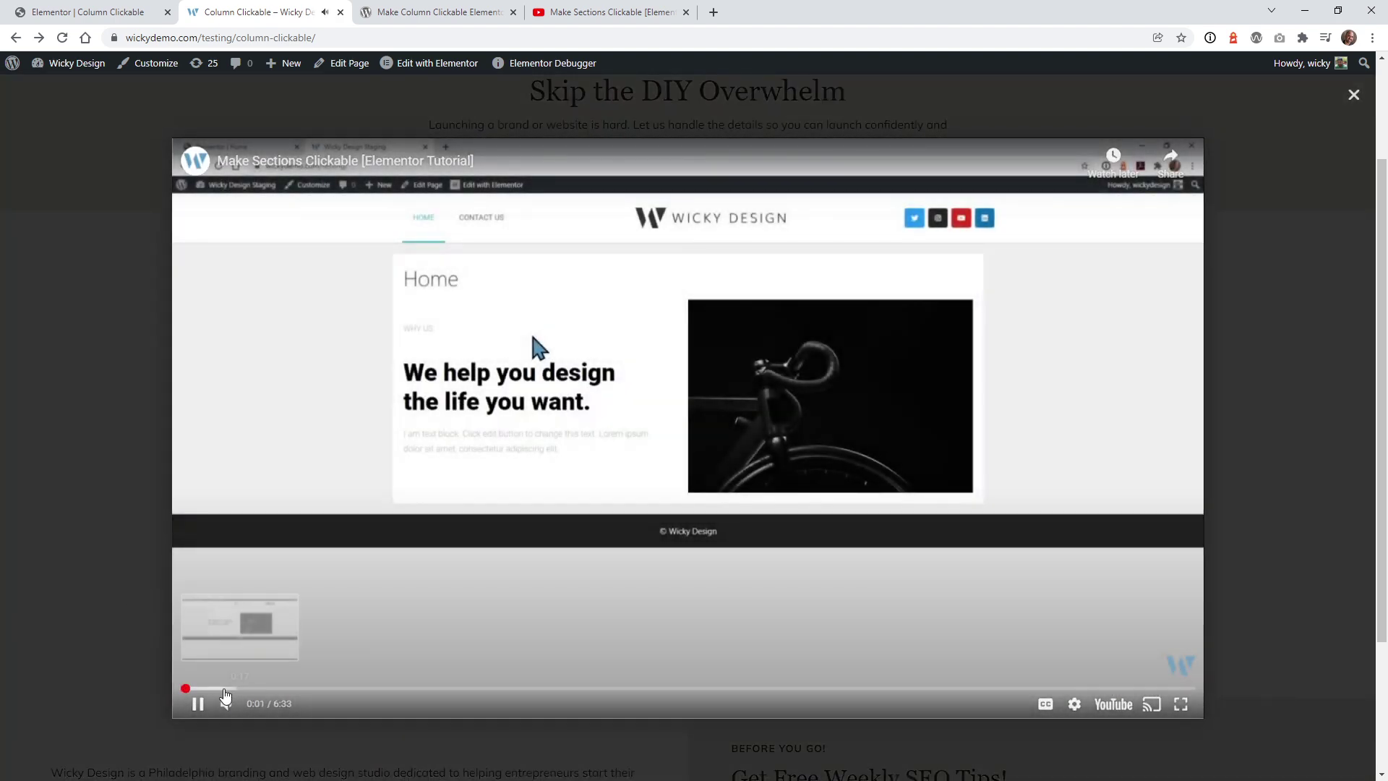
left_click(197, 703)
left_click(95, 500)
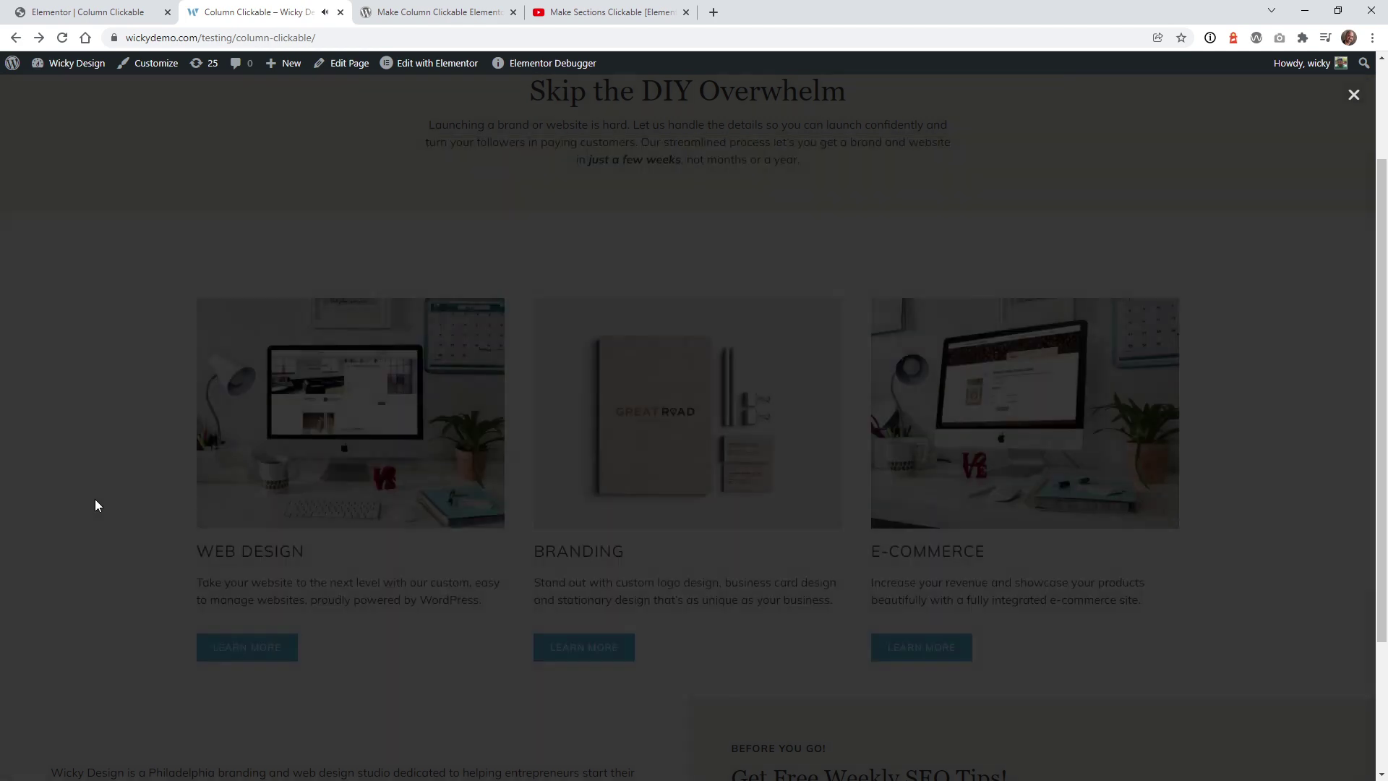
left_click(71, 9)
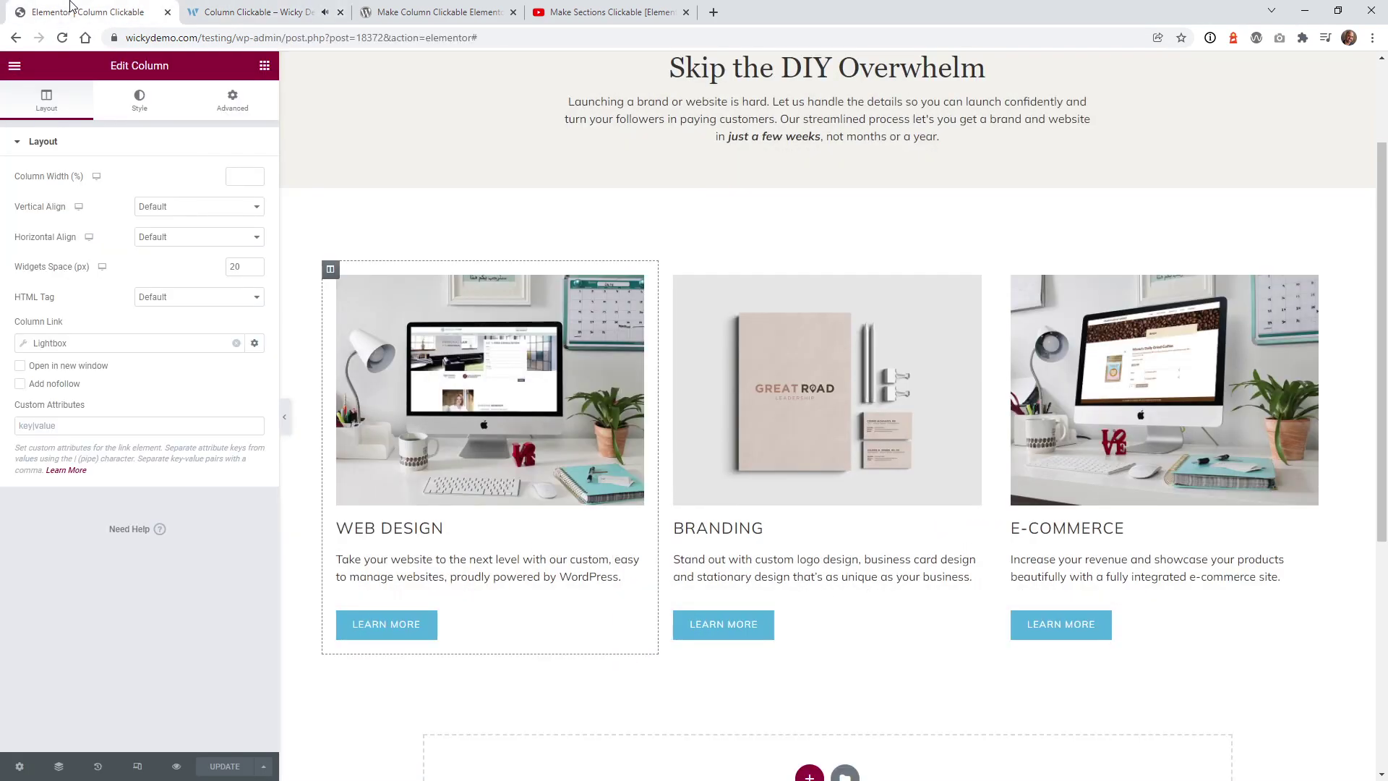
left_click(236, 343)
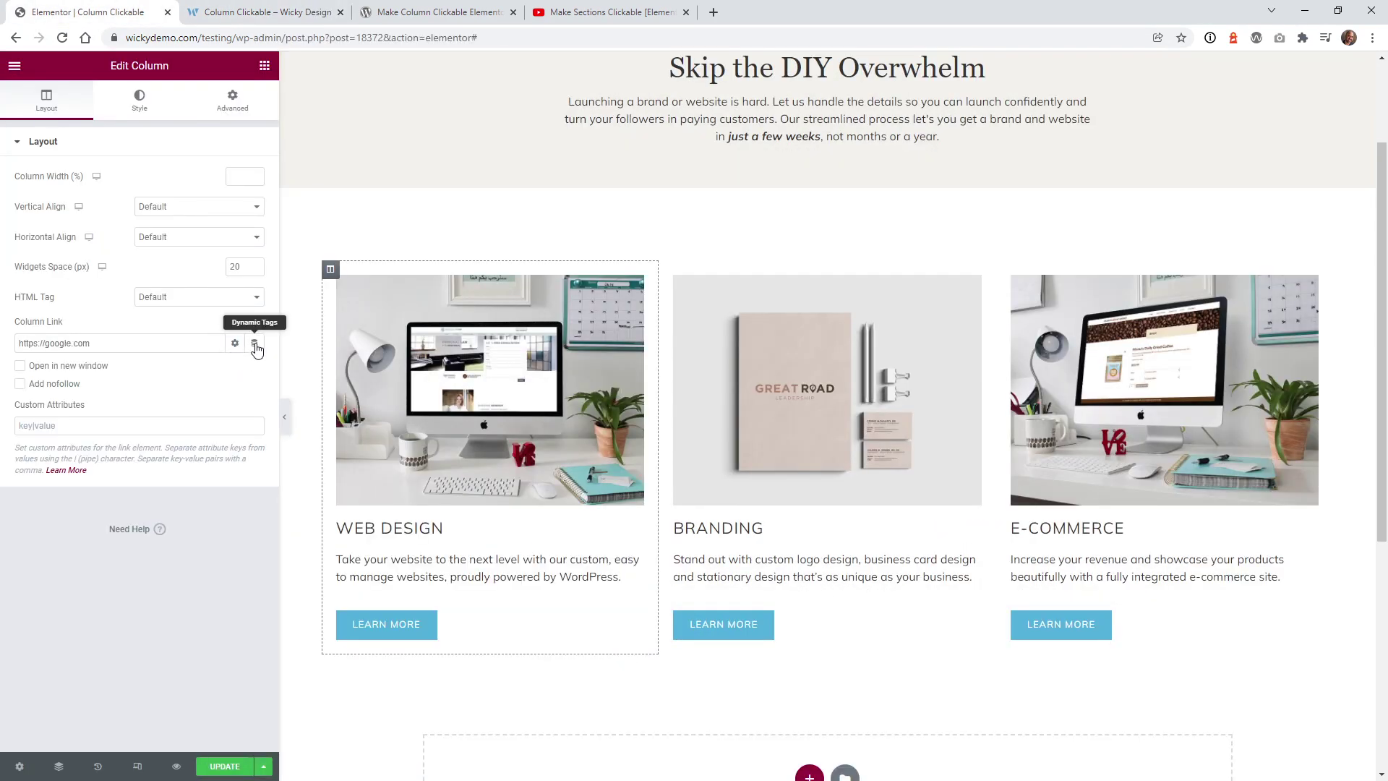
left_click(255, 344)
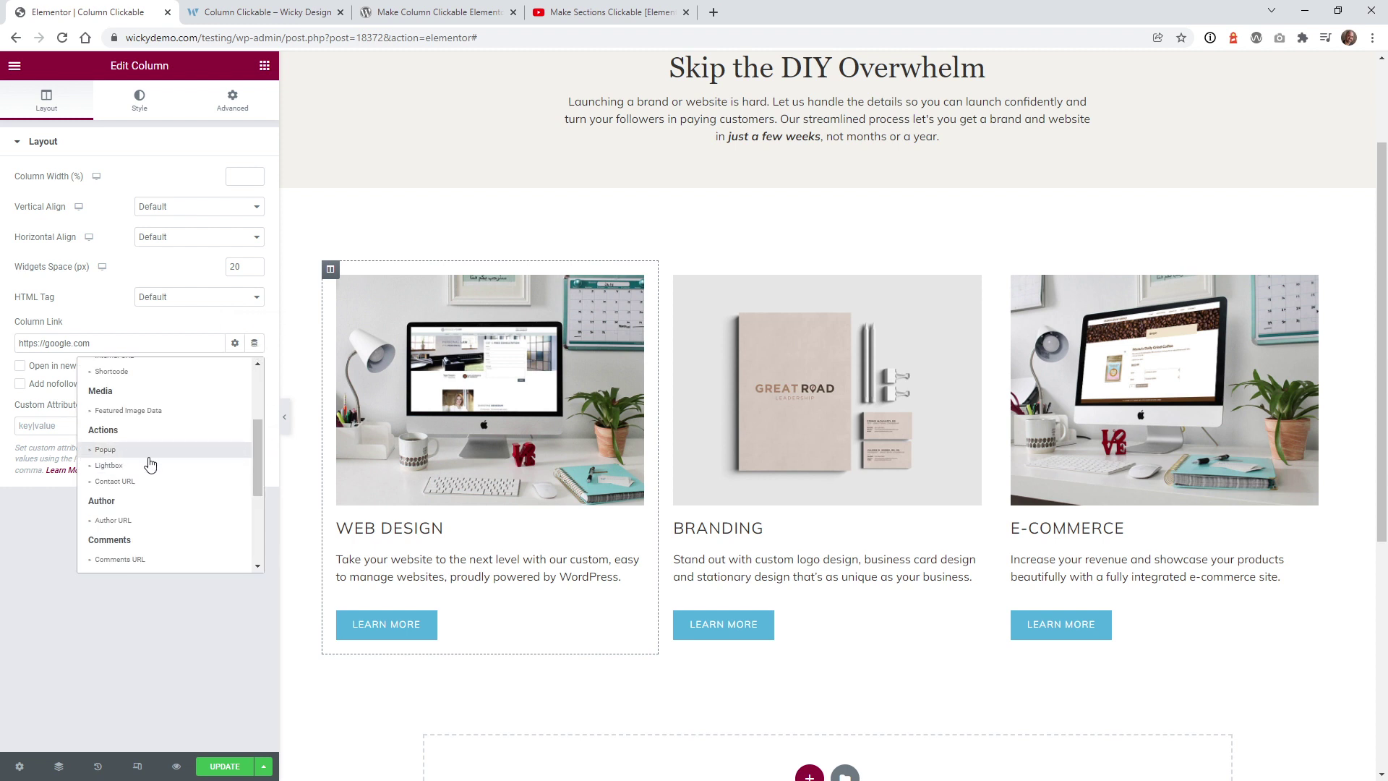
left_click_drag(258, 446, 262, 396)
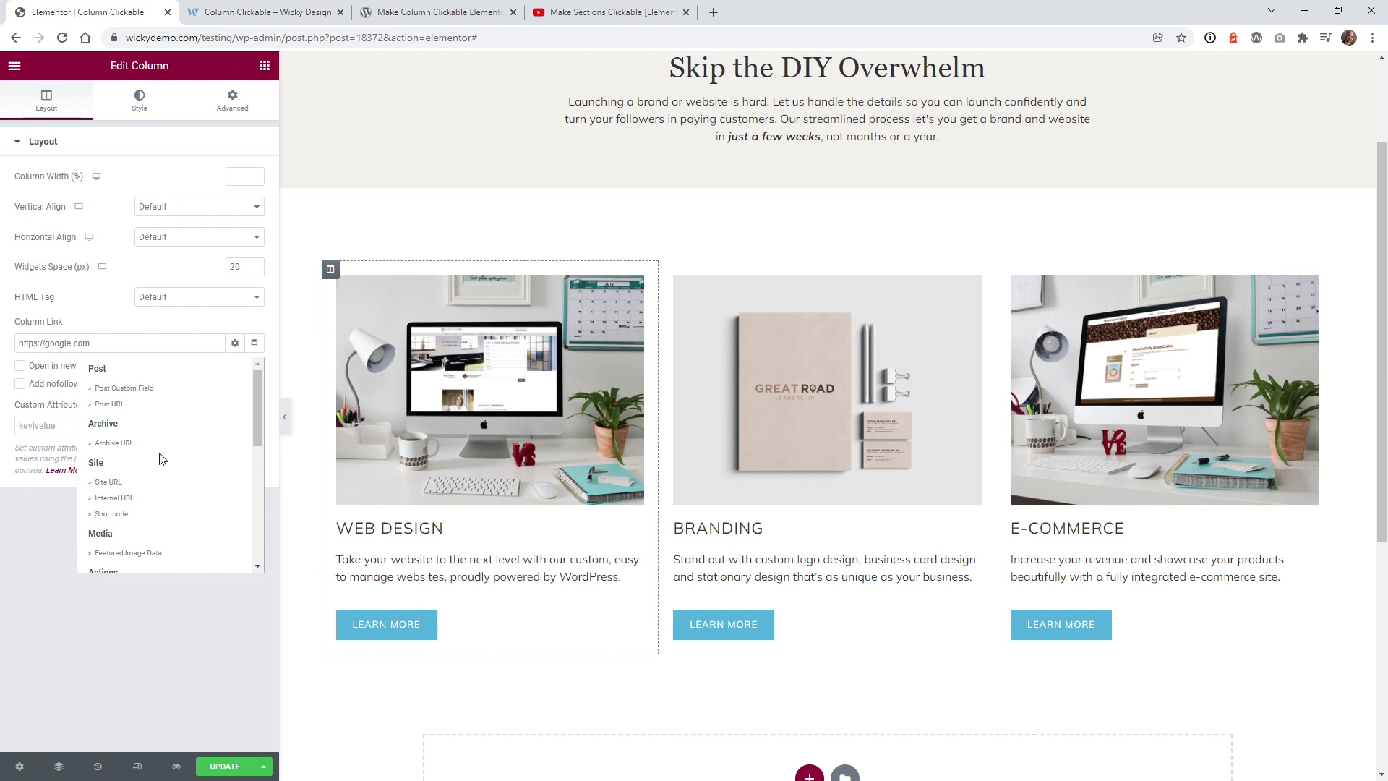
left_click(434, 12)
left_click(109, 6)
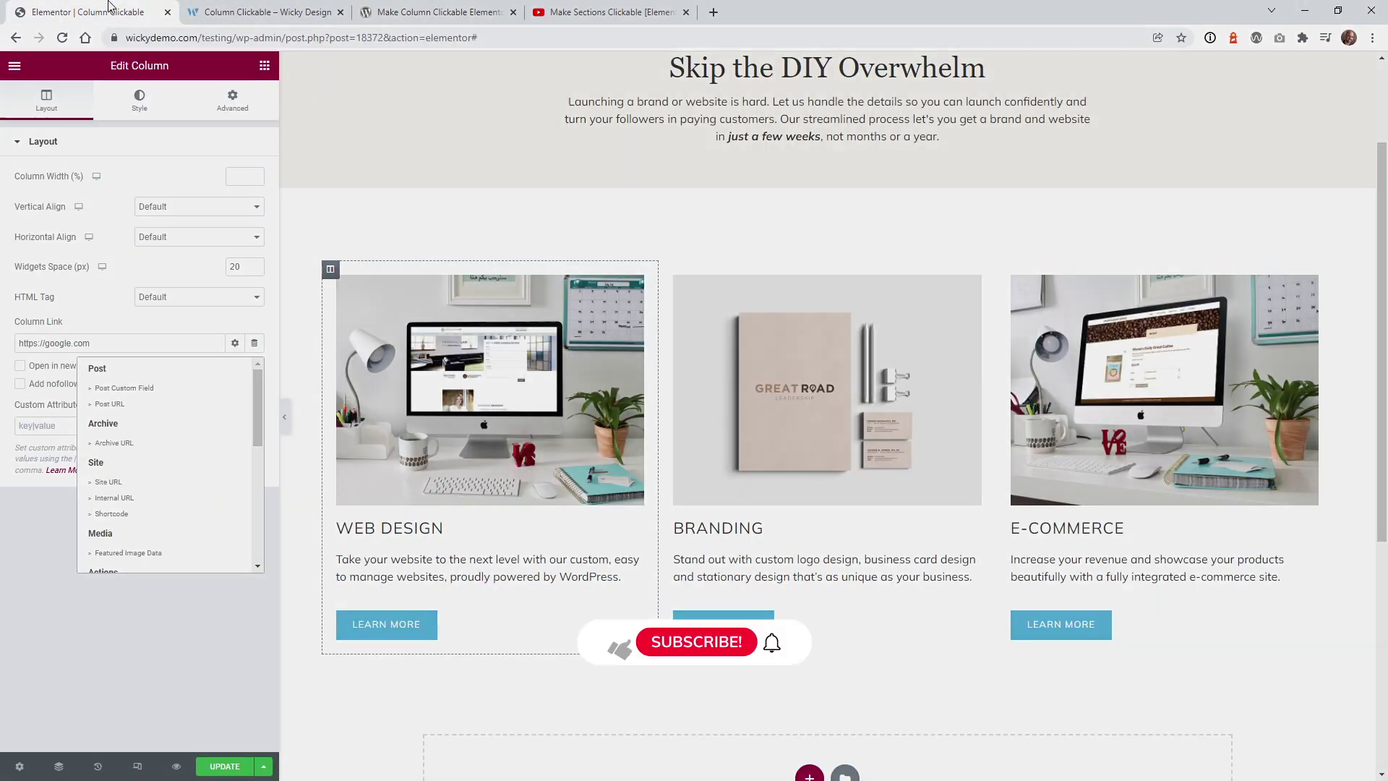